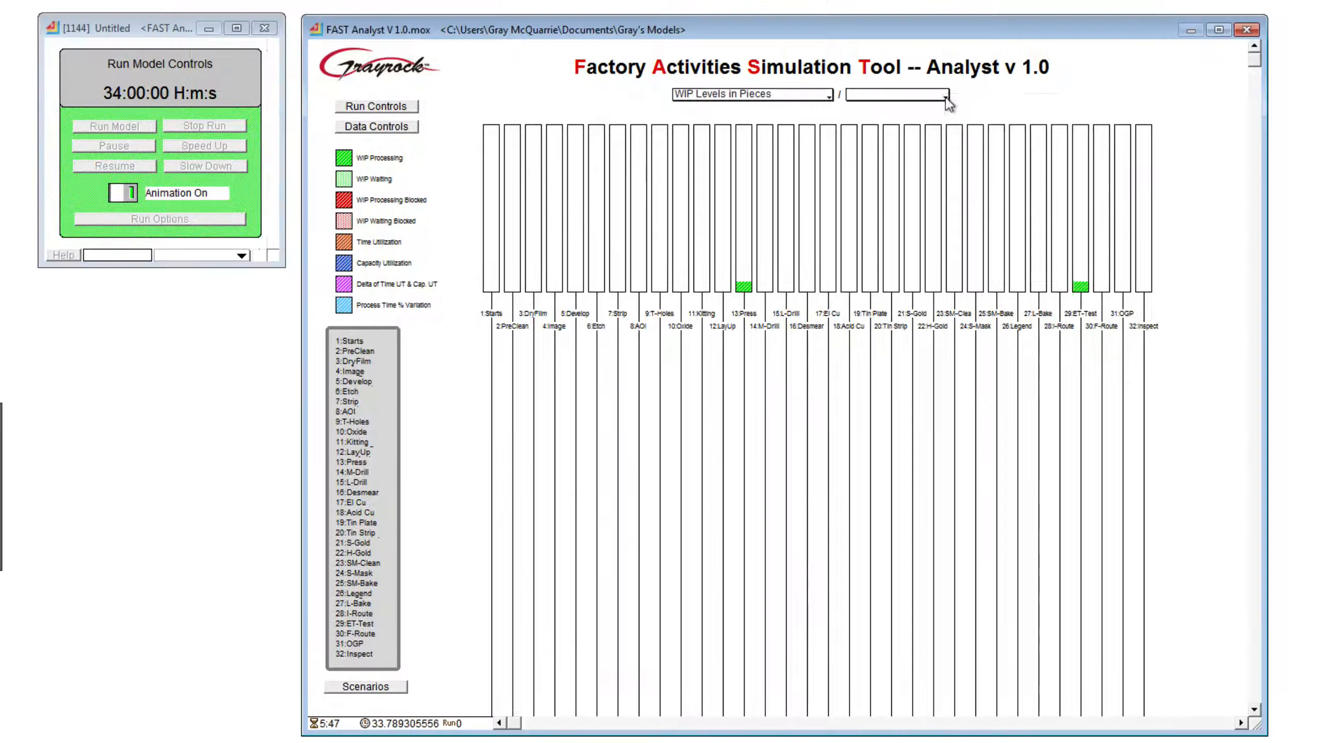
# - Select Routing_HDI as the product routing shown in the factory chart
pyautogui.click(932, 39)
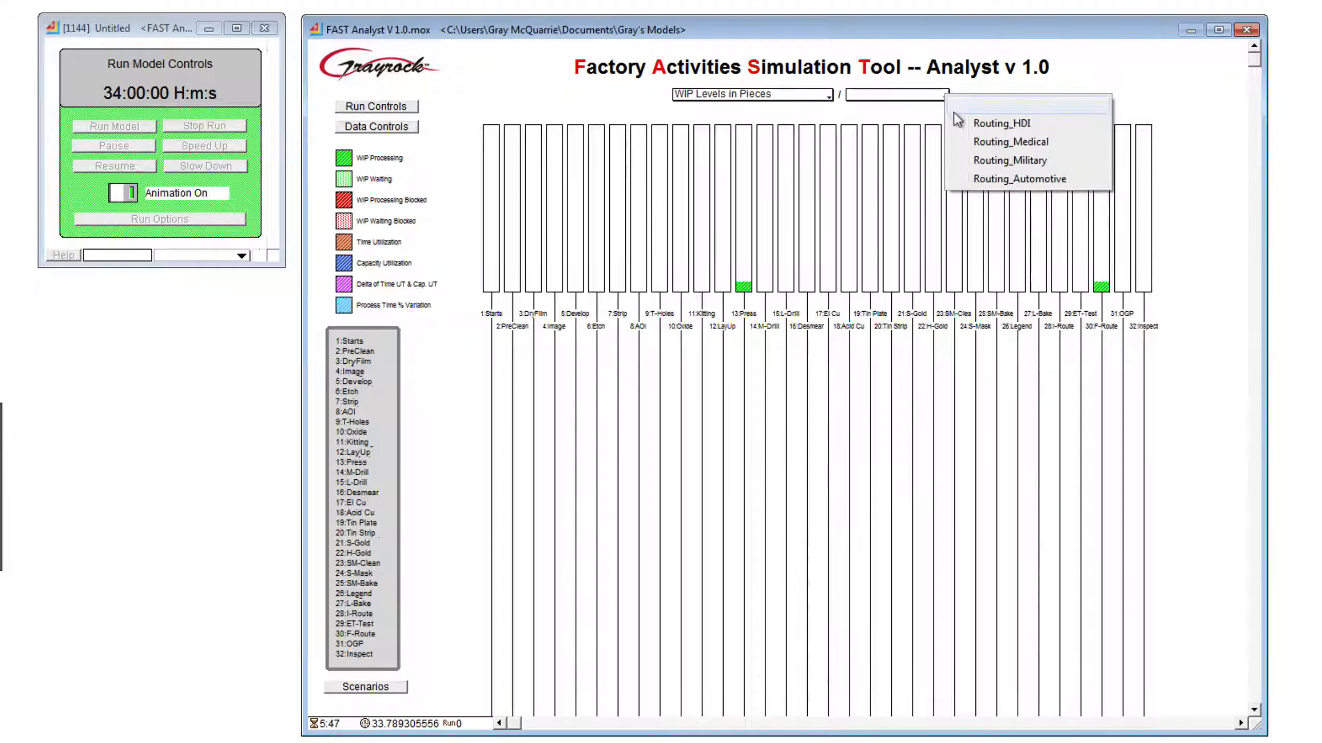
pyautogui.click(955, 120)
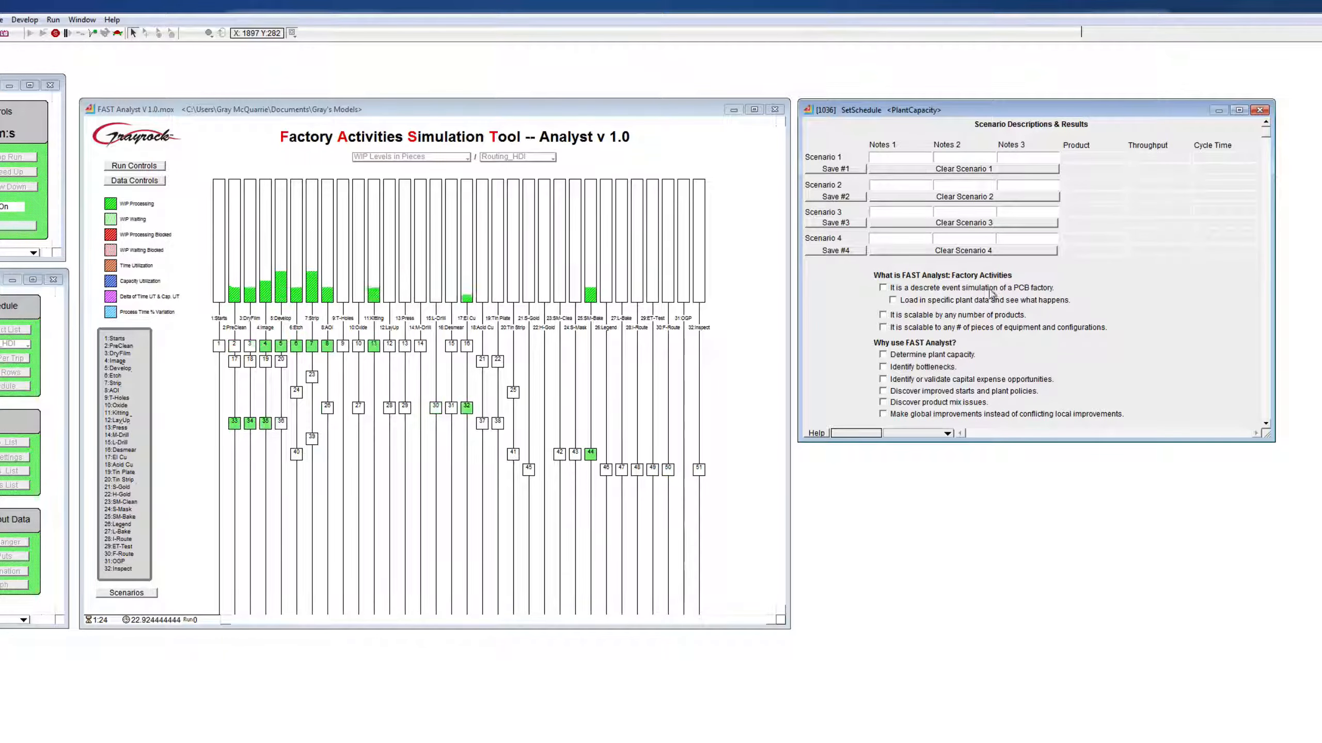
# - Tick the statements on discrete event simulation of a PCB factory, loading specific plant data, and determining plant capacity
pyautogui.click(883, 288)
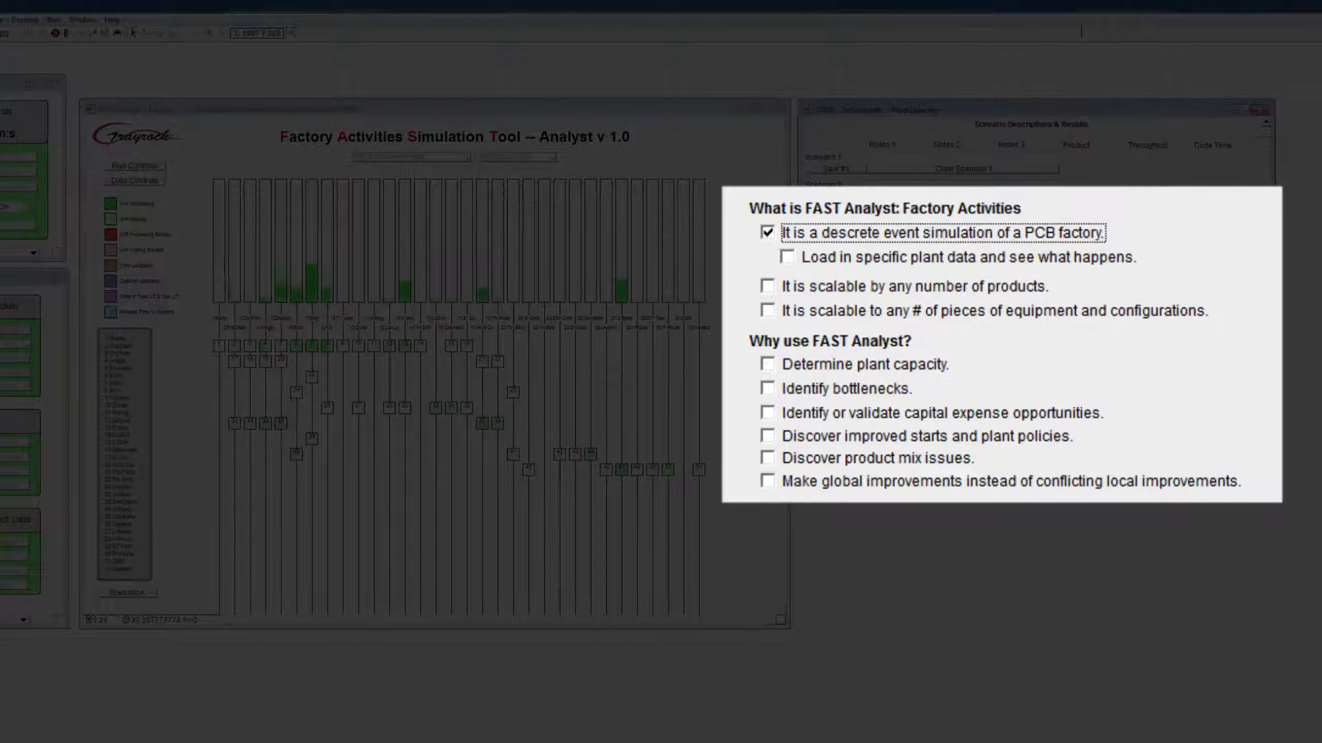
pyautogui.click(784, 256)
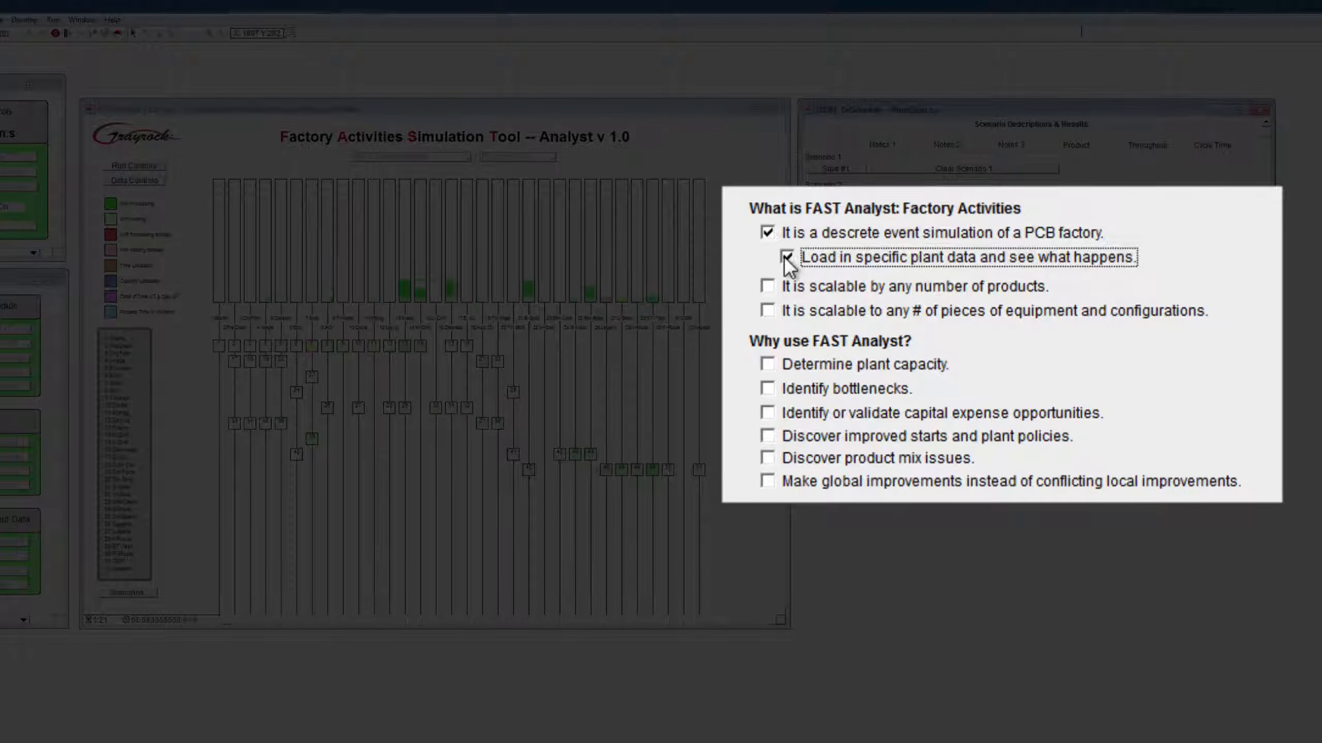
pyautogui.click(769, 364)
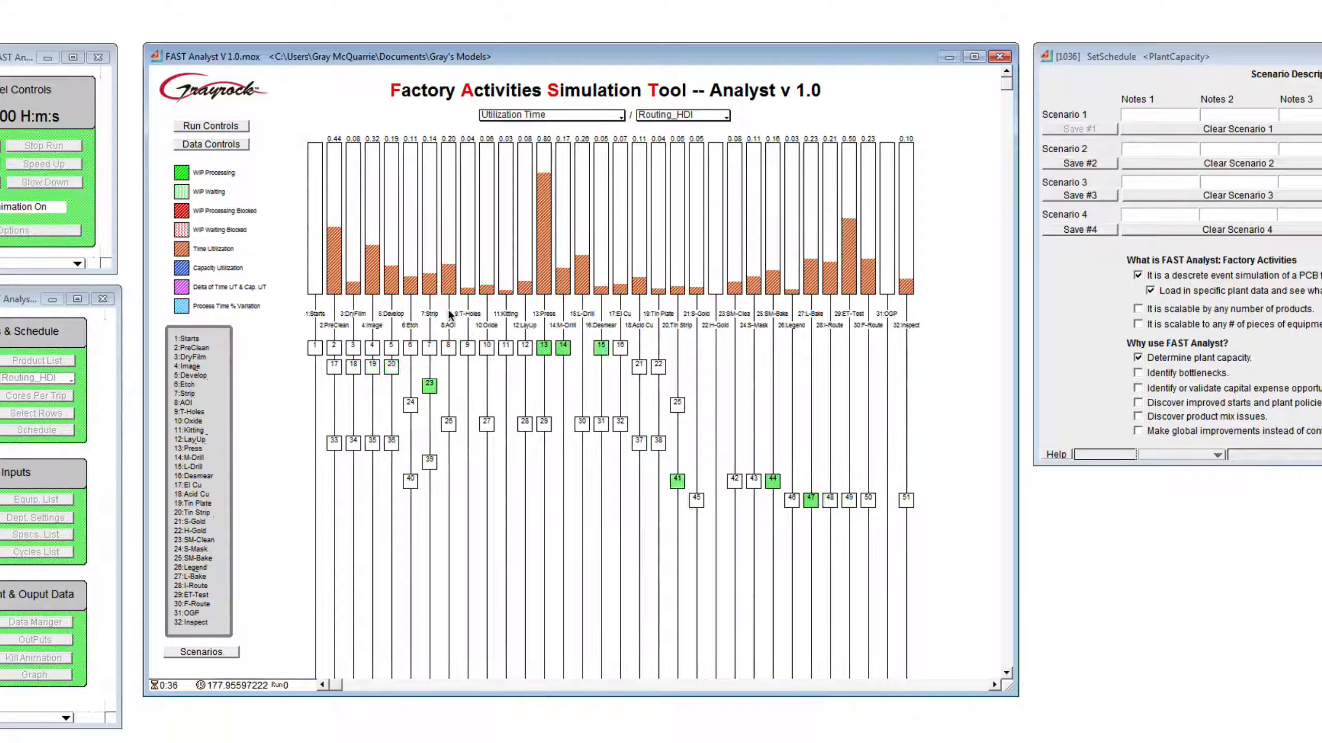
# - Switch the department chart to WIP Levels in Pieces and back to Utilization Time
pyautogui.click(570, 118)
pyautogui.click(592, 115)
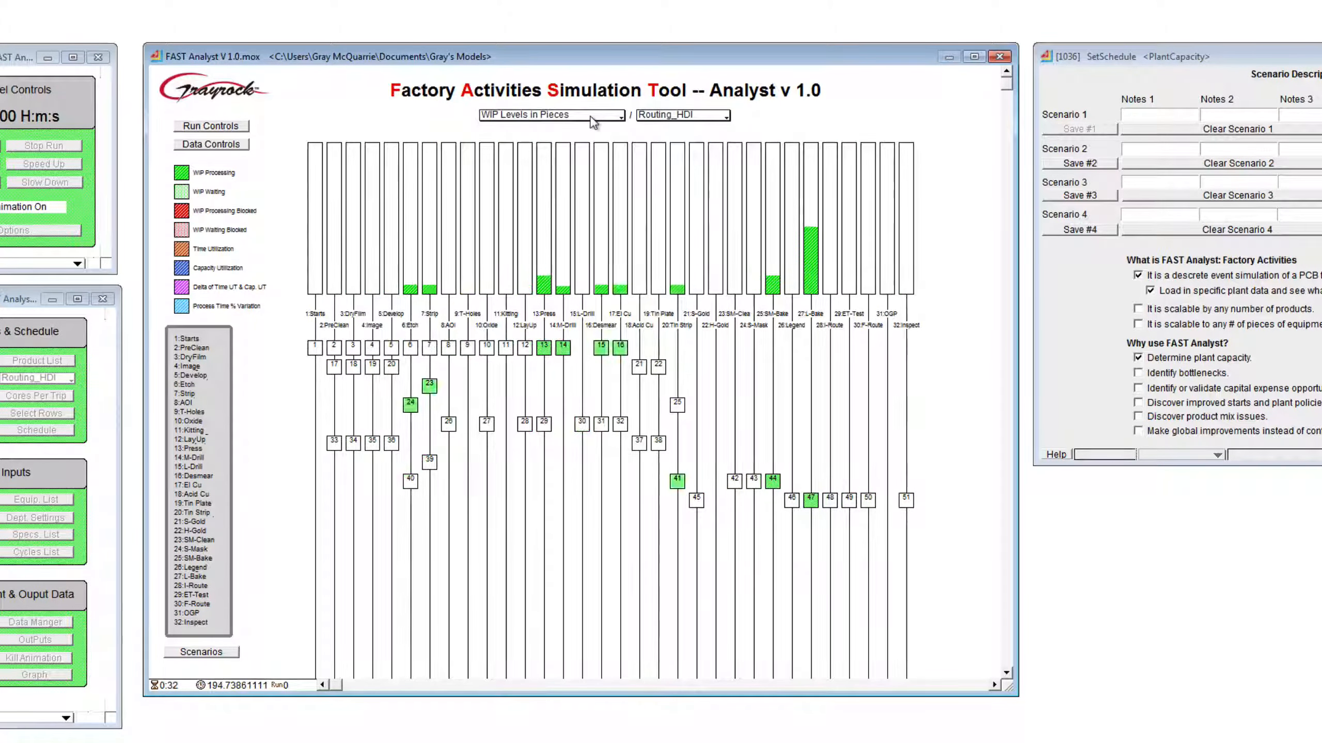
pyautogui.click(598, 120)
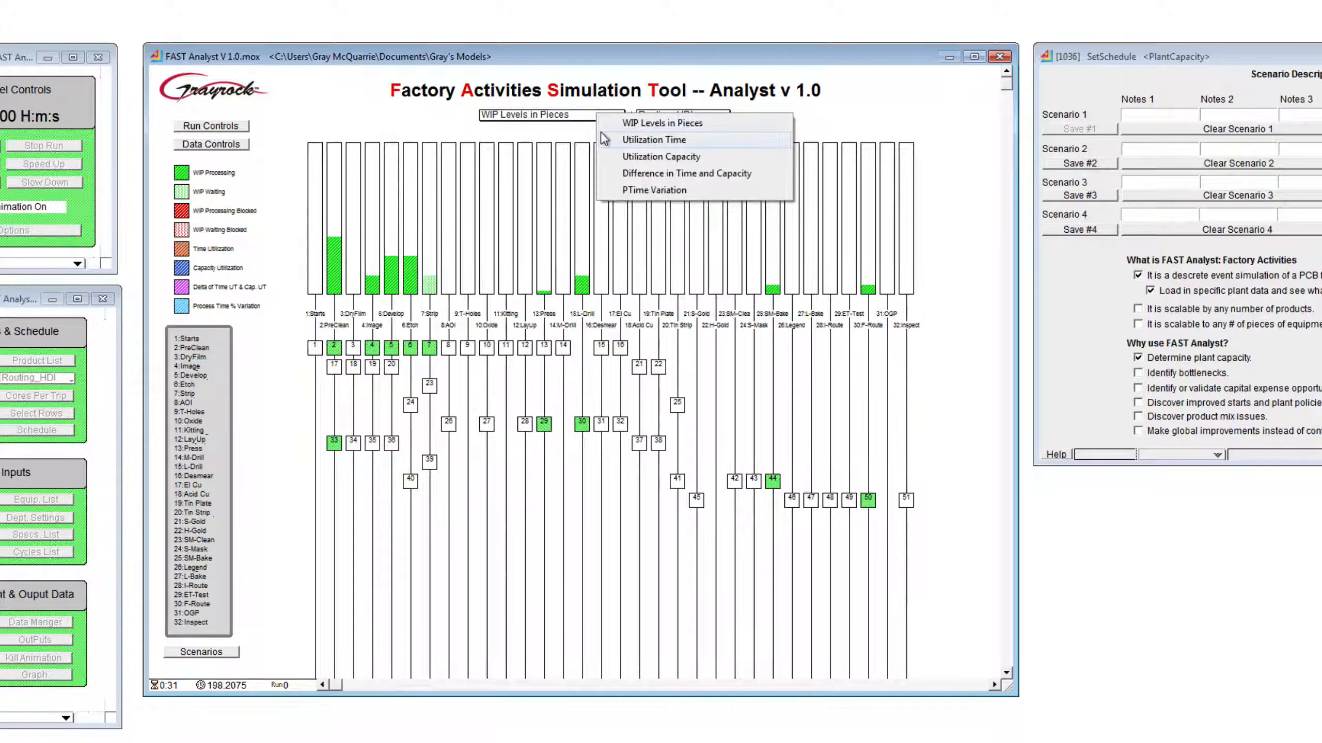
pyautogui.click(604, 139)
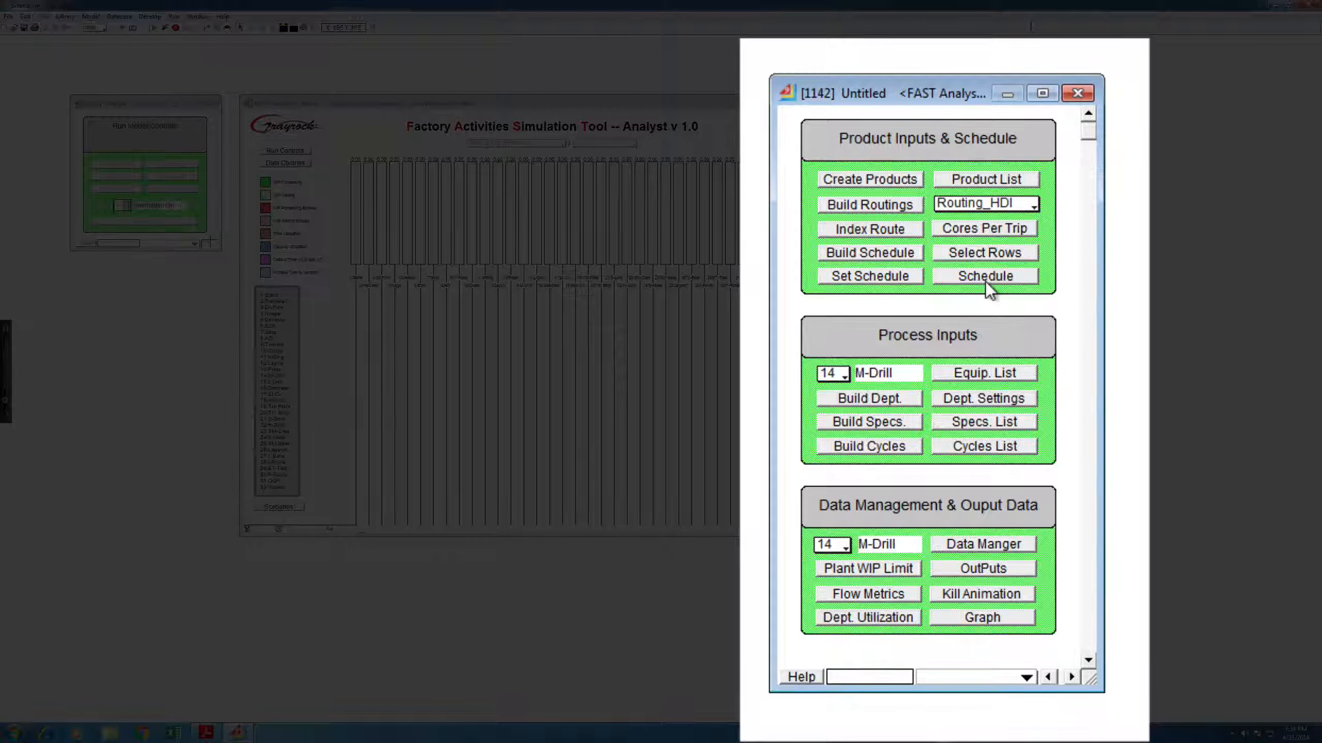
# - Open the Schedule table and set NumJobs for the HDI record to 16
pyautogui.click(965, 412)
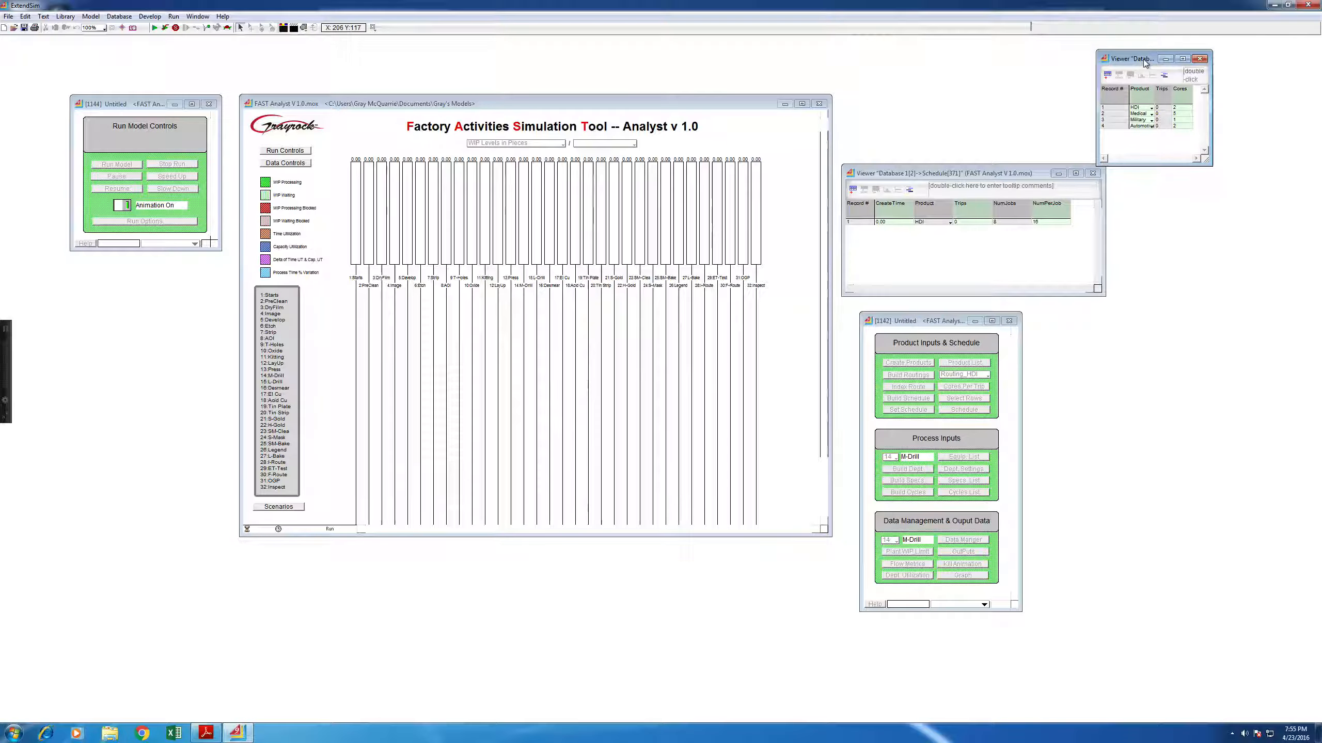
pyautogui.moveTo(1143, 59); pyautogui.dragTo(1146, 288)
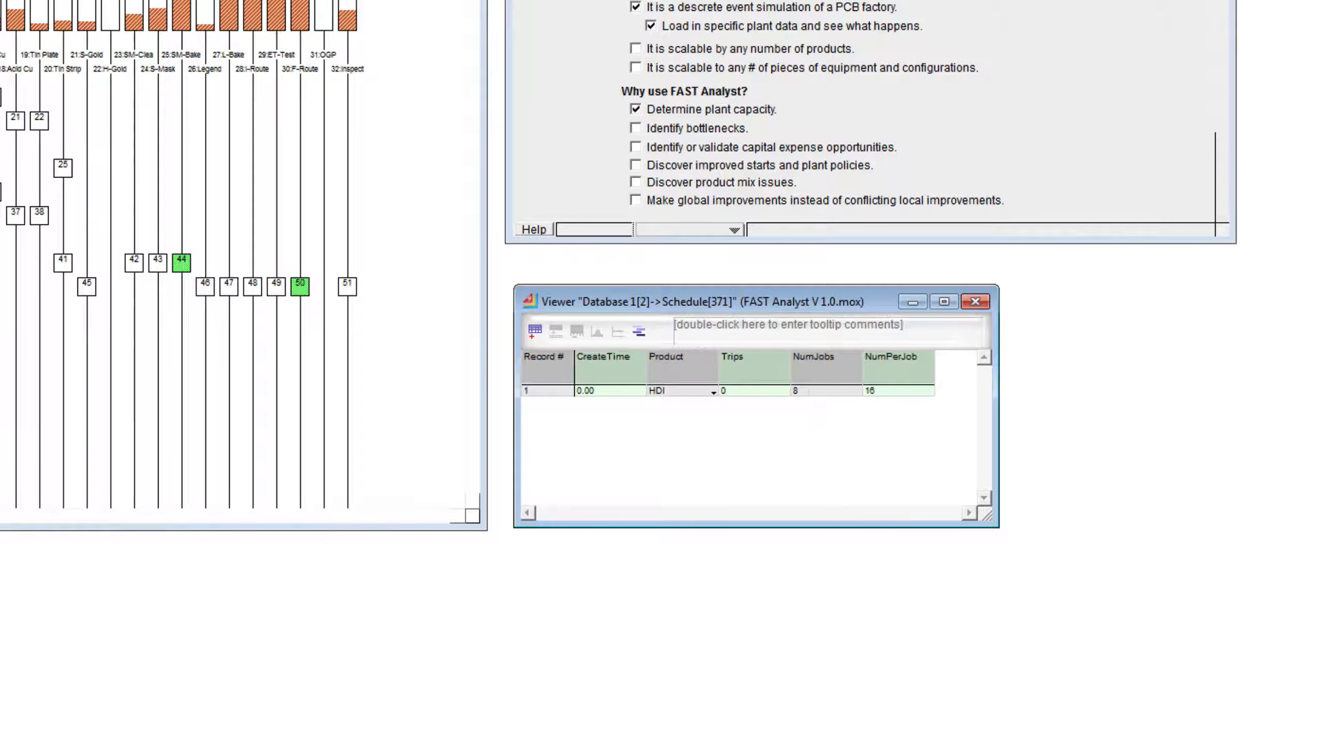
pyautogui.click(812, 391)
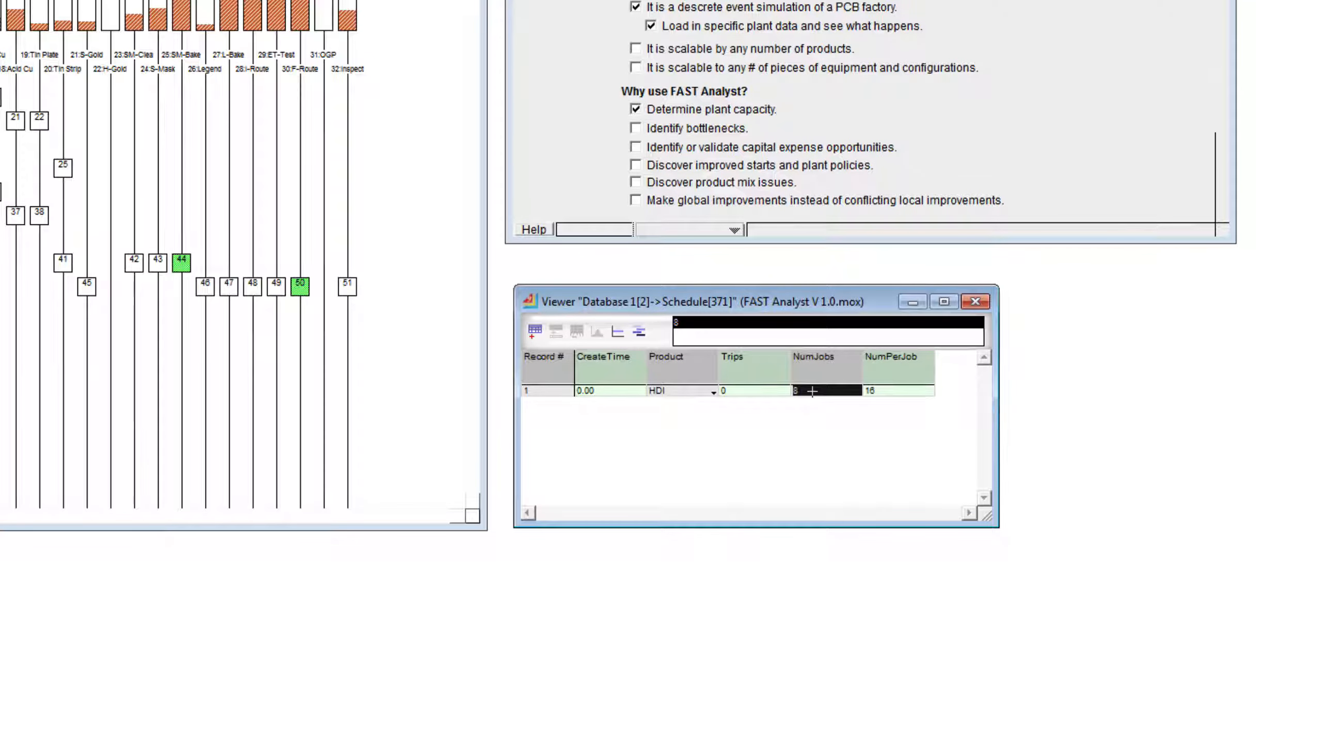
pyautogui.write('16')
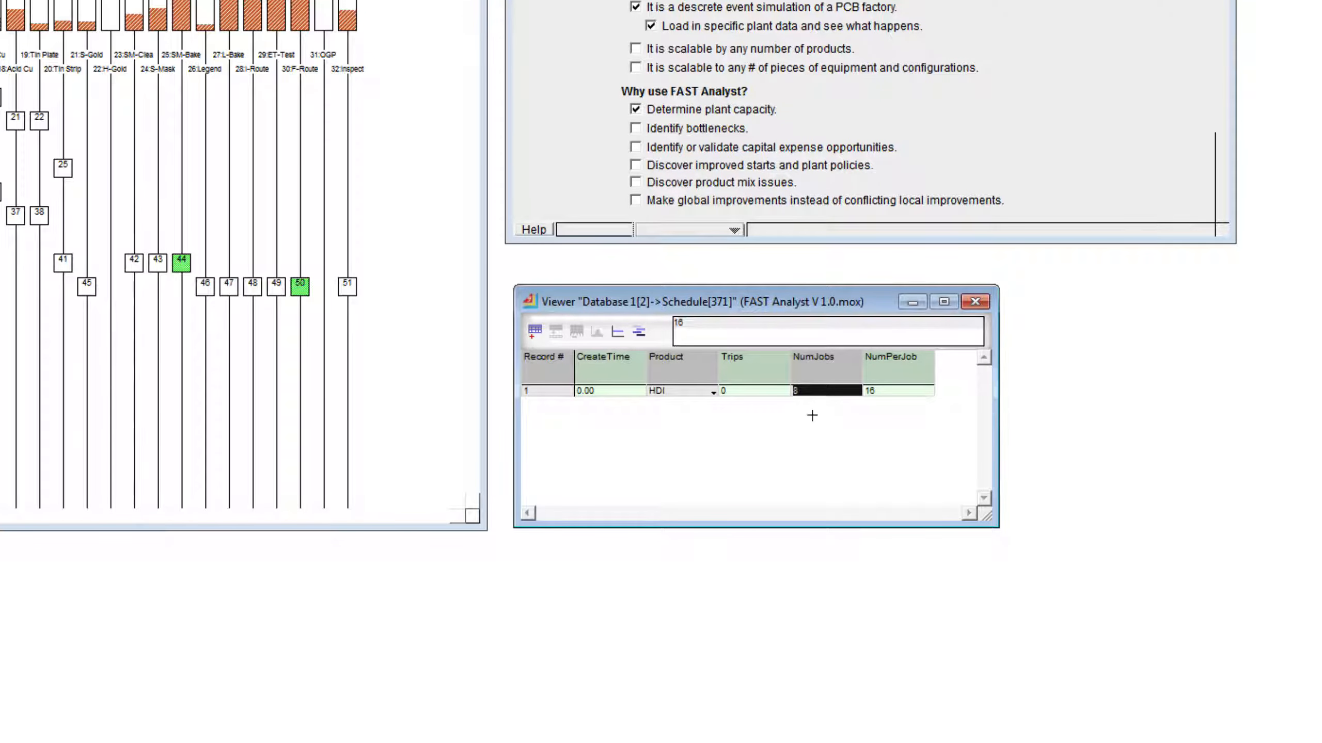
pyautogui.press('Return')
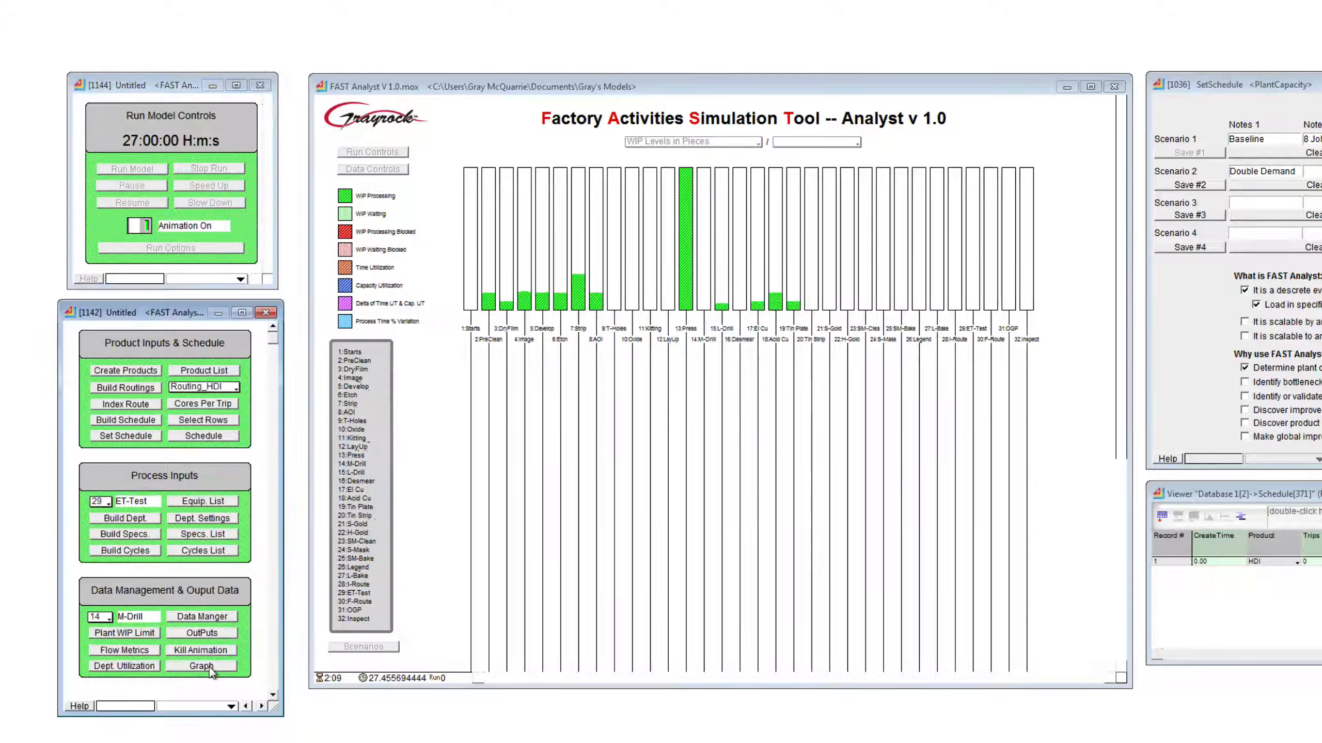
# - Open the throughput and cycle time graph and place its window below the scenario descriptions, clear of the factory chart
pyautogui.click(210, 668)
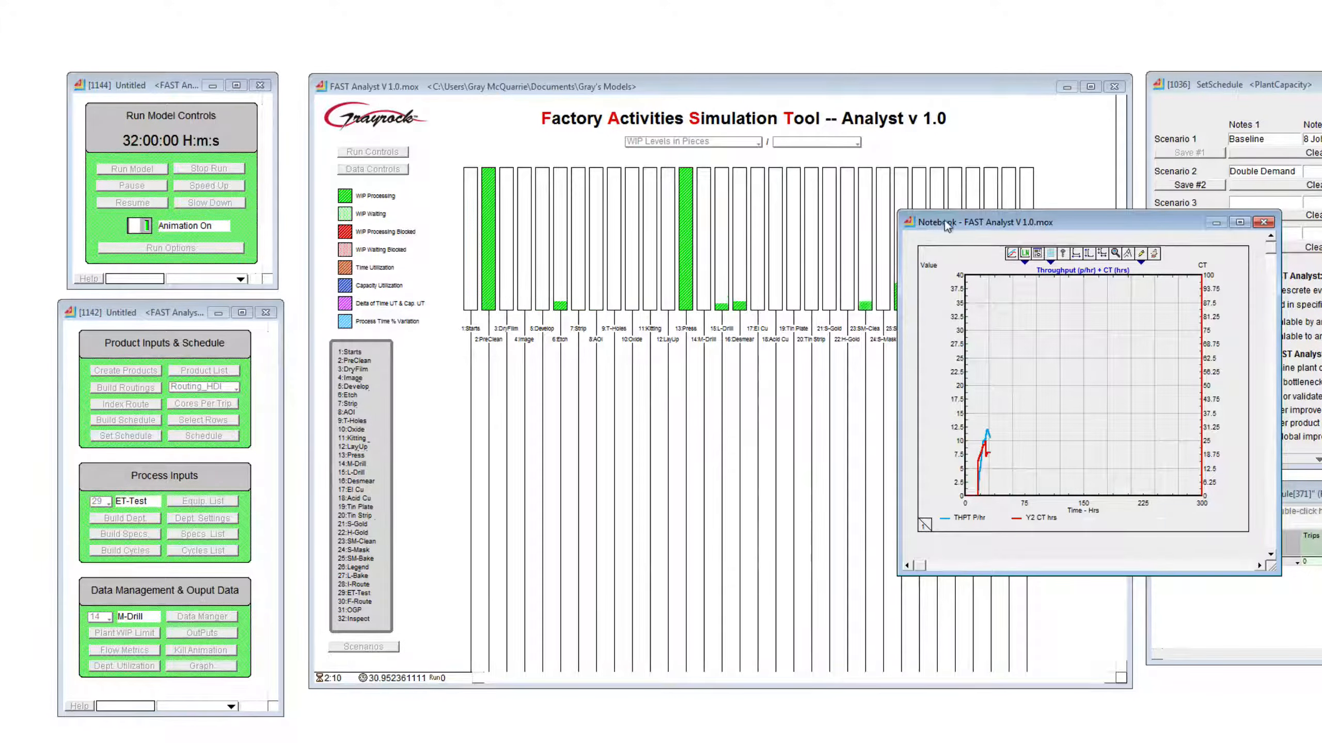
pyautogui.moveTo(962, 226); pyautogui.dragTo(1220, 350)
pyautogui.moveTo(1220, 350); pyautogui.dragTo(1207, 354)
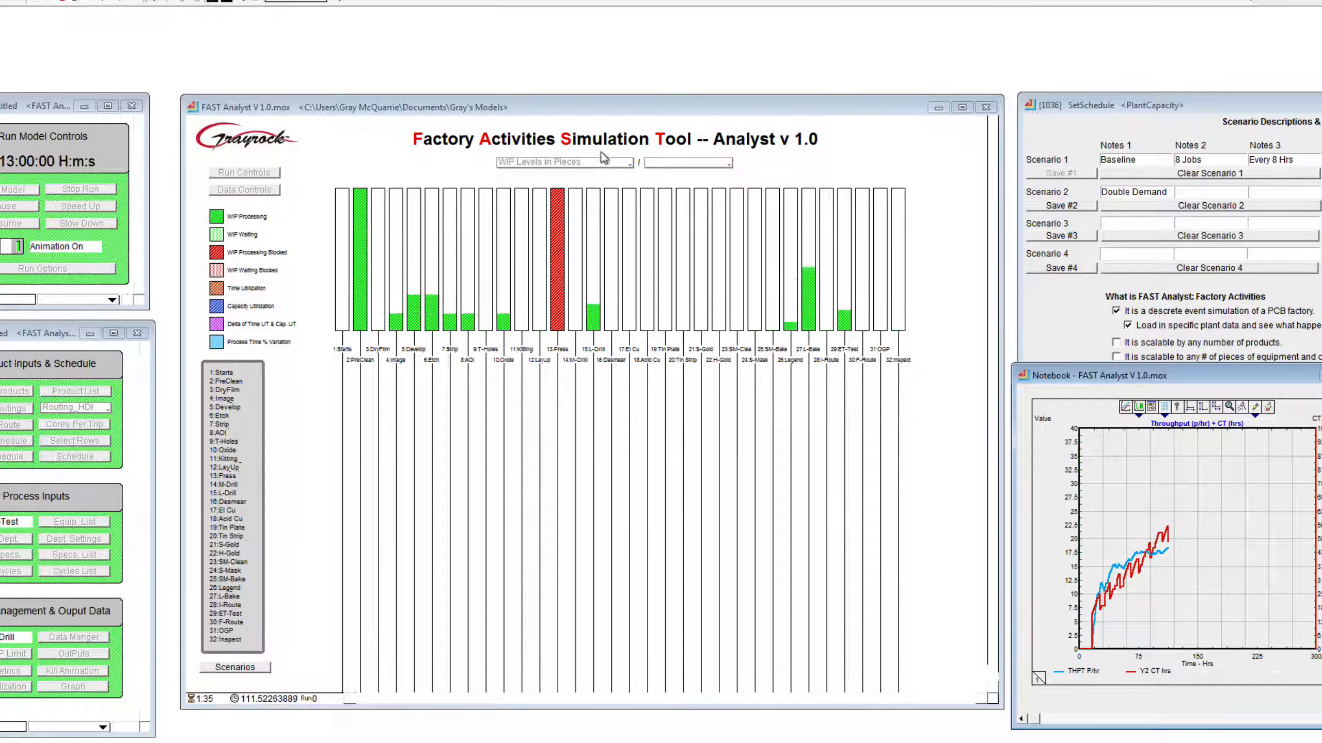
# - View Utilization Time in the department chart, and return it to WIP Levels in Pieces
pyautogui.click(605, 164)
pyautogui.click(606, 164)
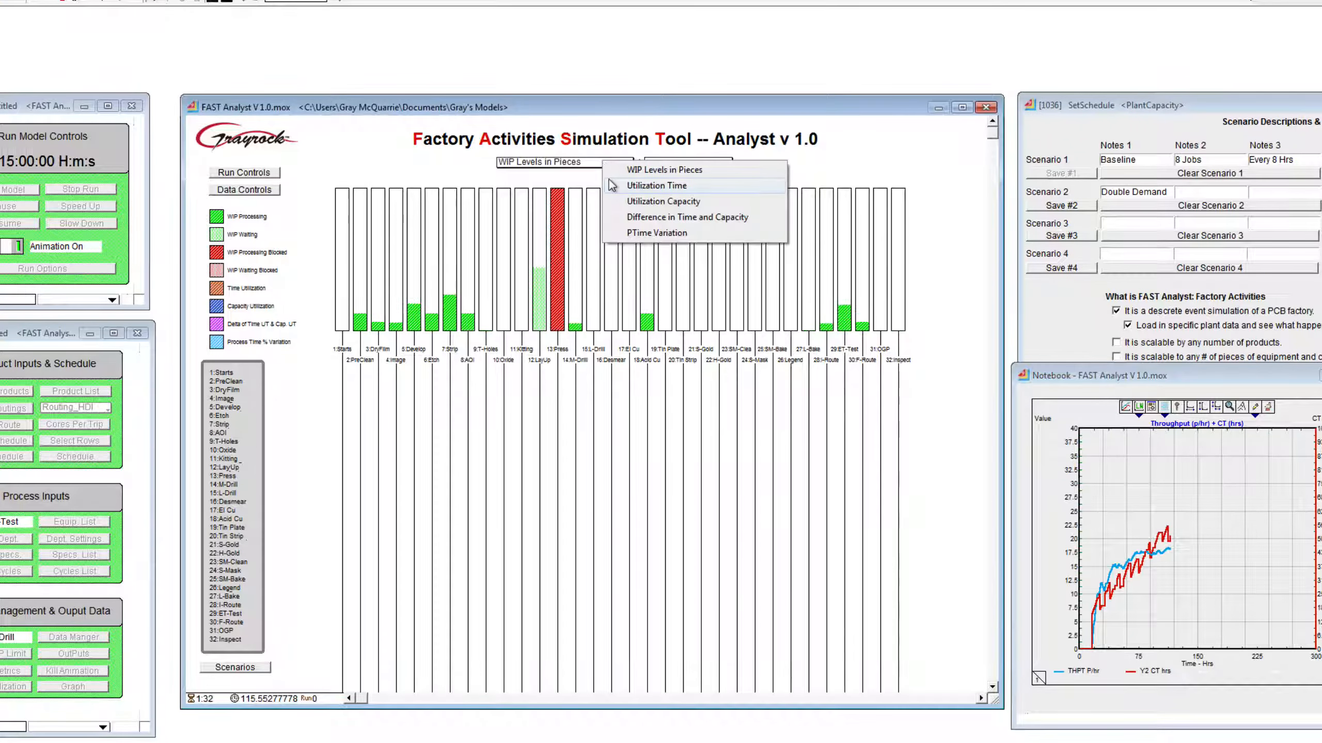
pyautogui.click(611, 185)
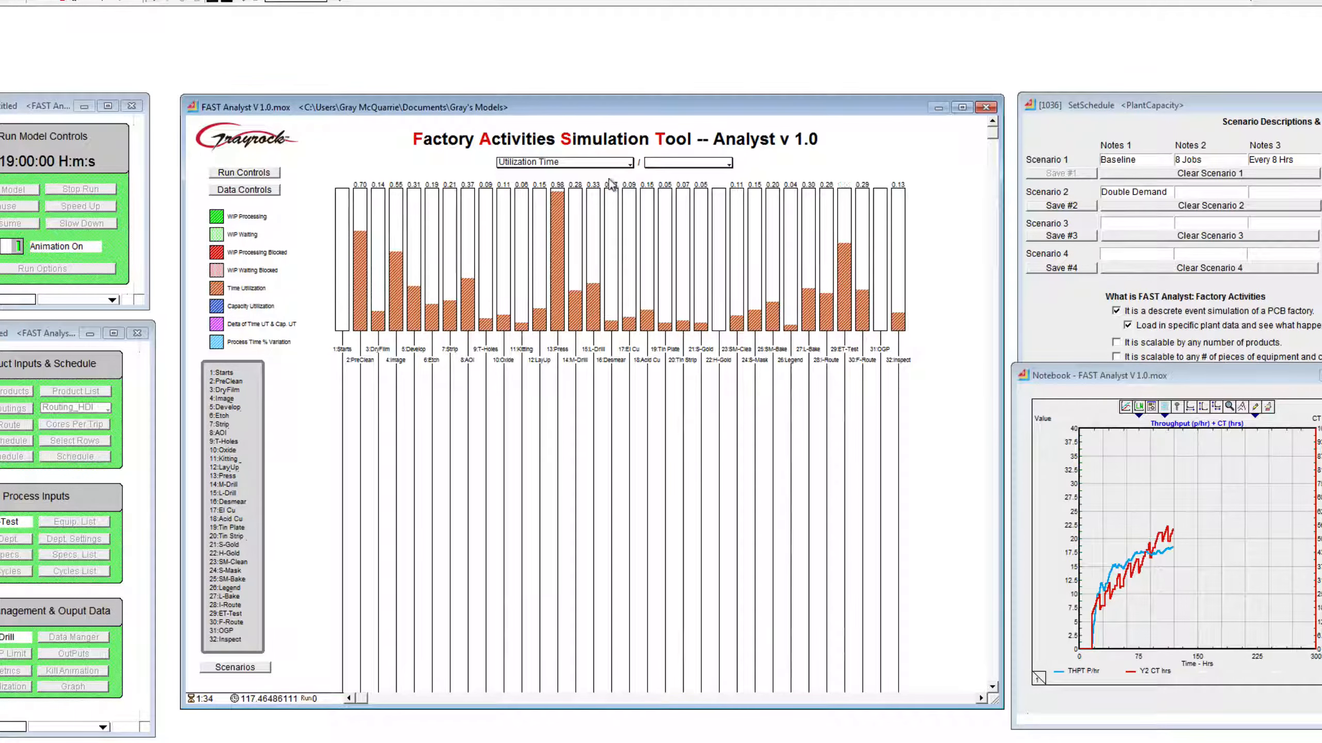
pyautogui.click(604, 166)
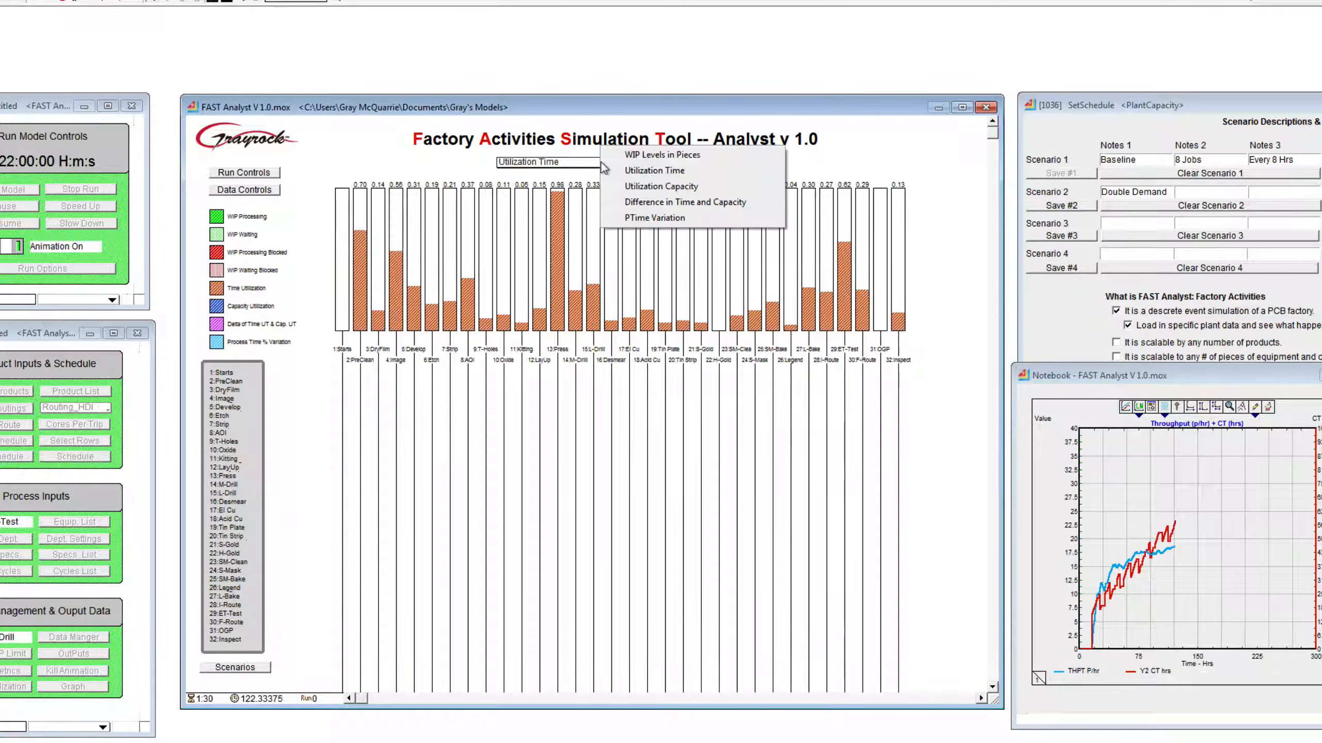
pyautogui.click(614, 155)
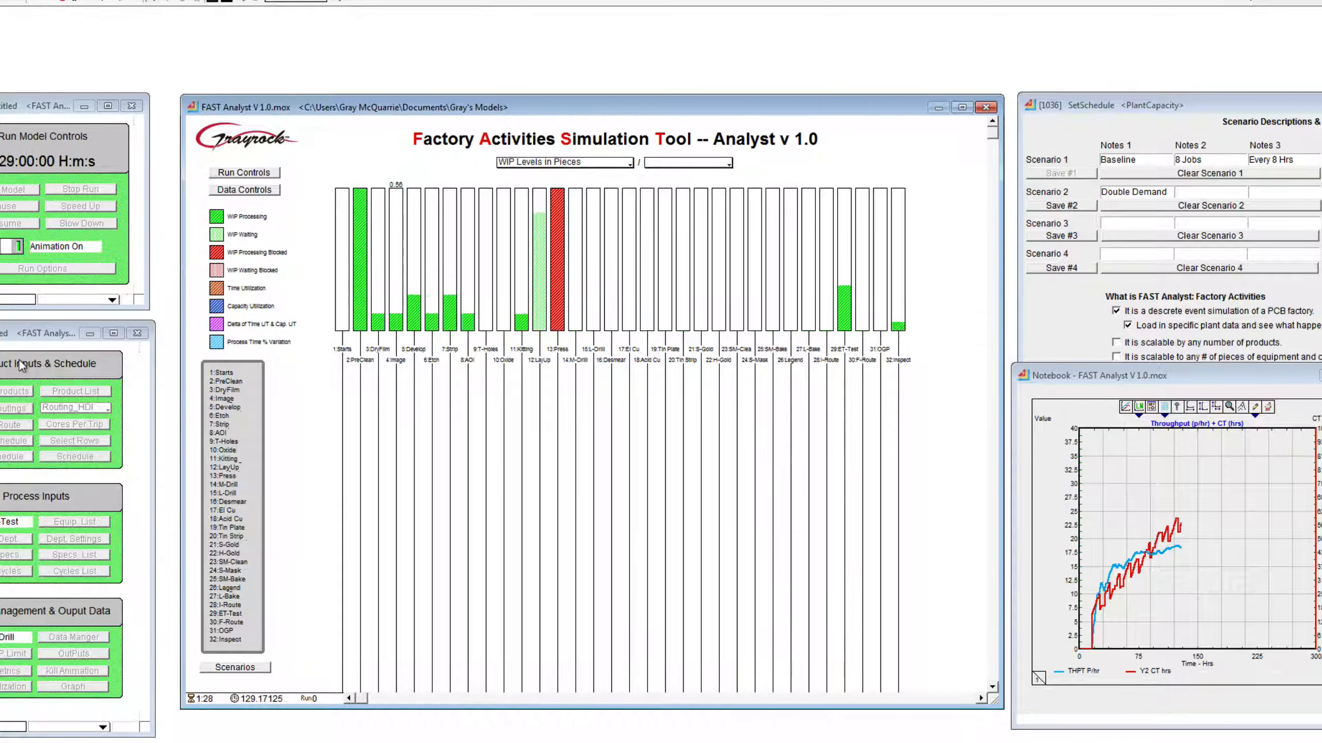
# - Pause the model run and open the WIP Results output table
pyautogui.click(15, 206)
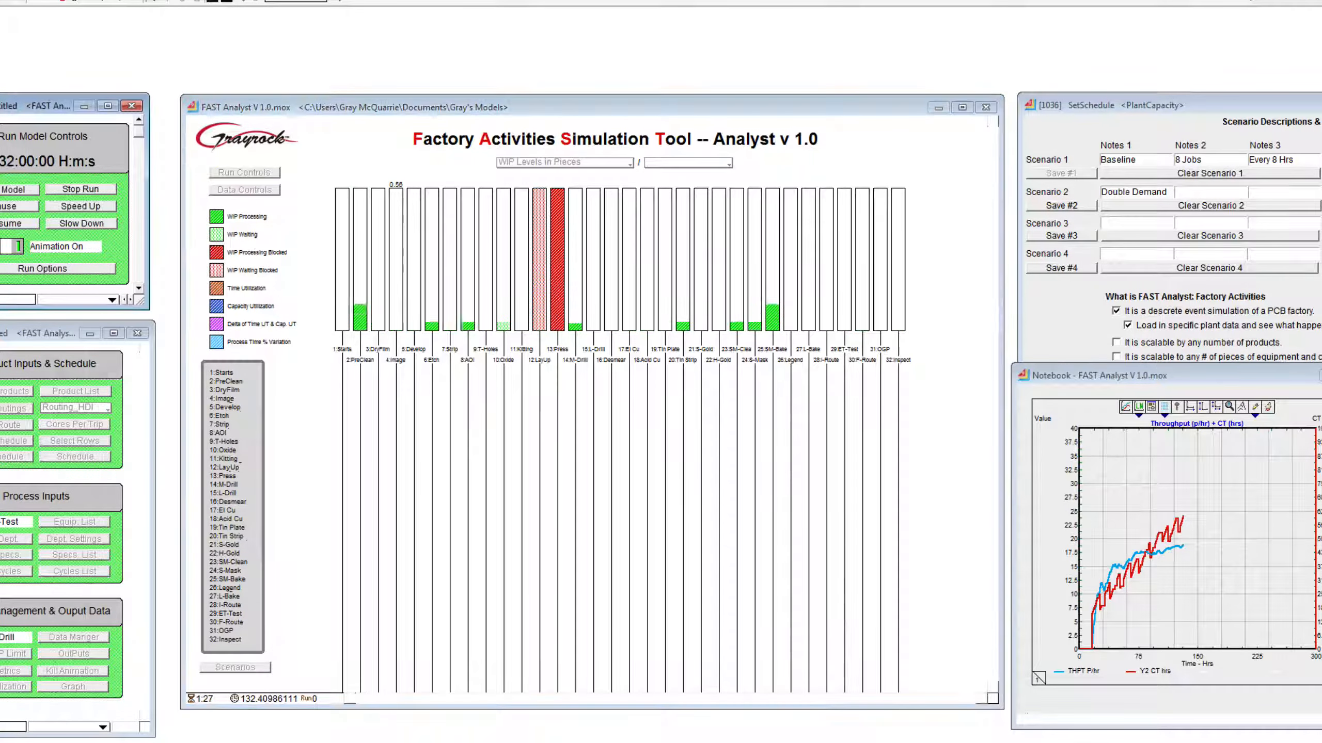
pyautogui.click(15, 206)
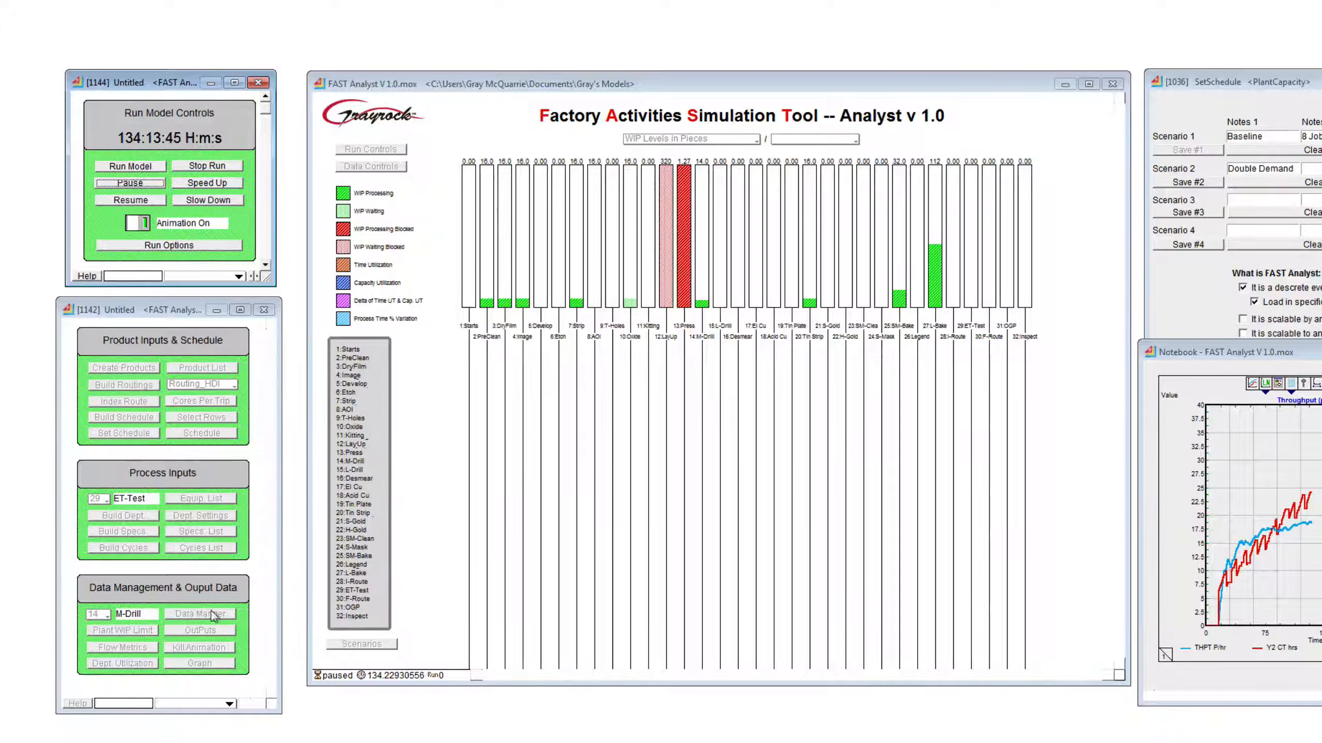
pyautogui.click(212, 639)
pyautogui.click(199, 630)
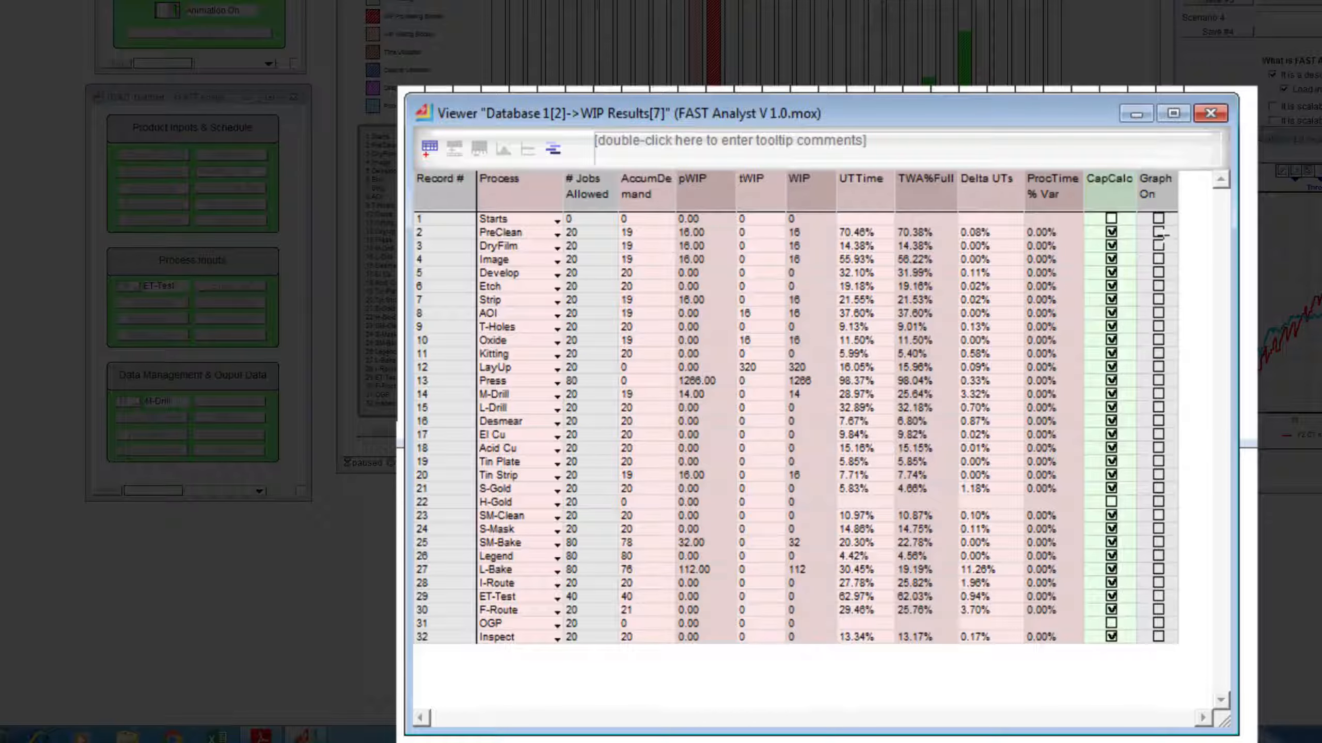
# - Enable Graph On for the PreClean and Press processes in the WIP Results table
pyautogui.click(1038, 335)
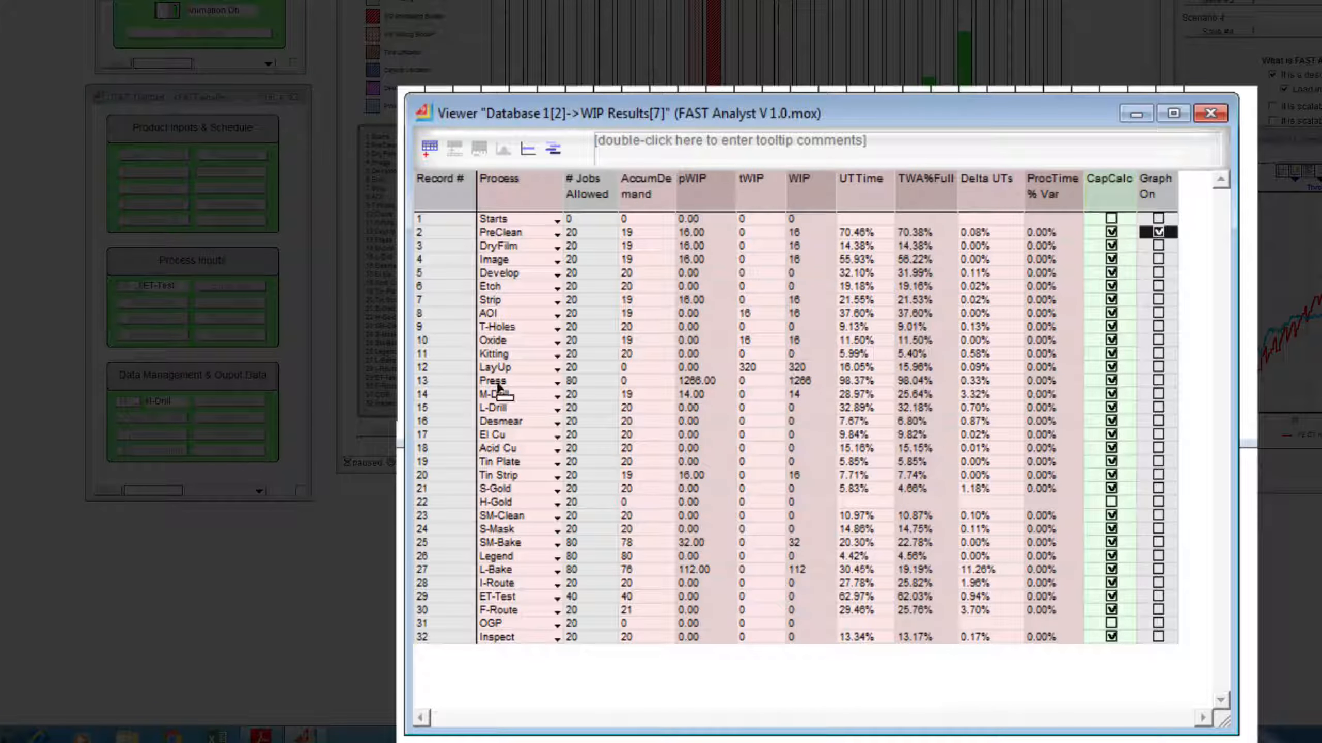
pyautogui.click(447, 380)
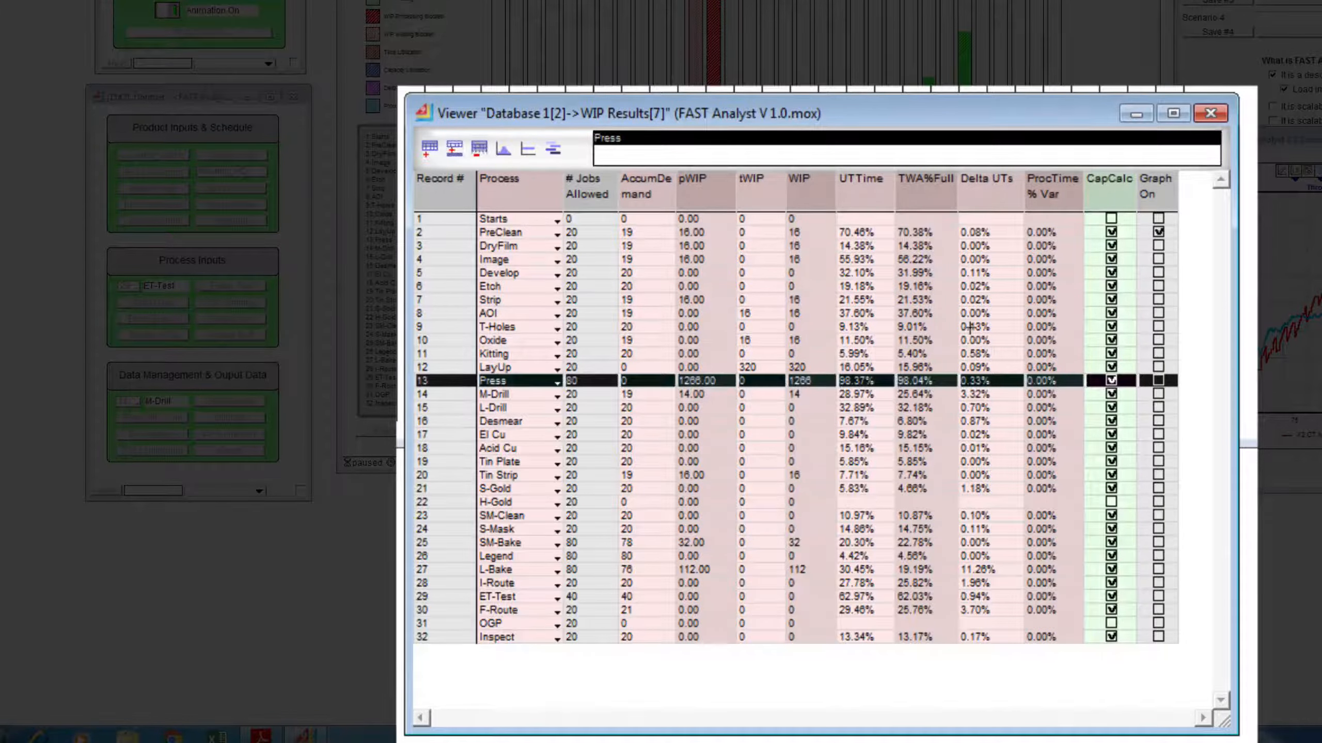
pyautogui.click(1158, 380)
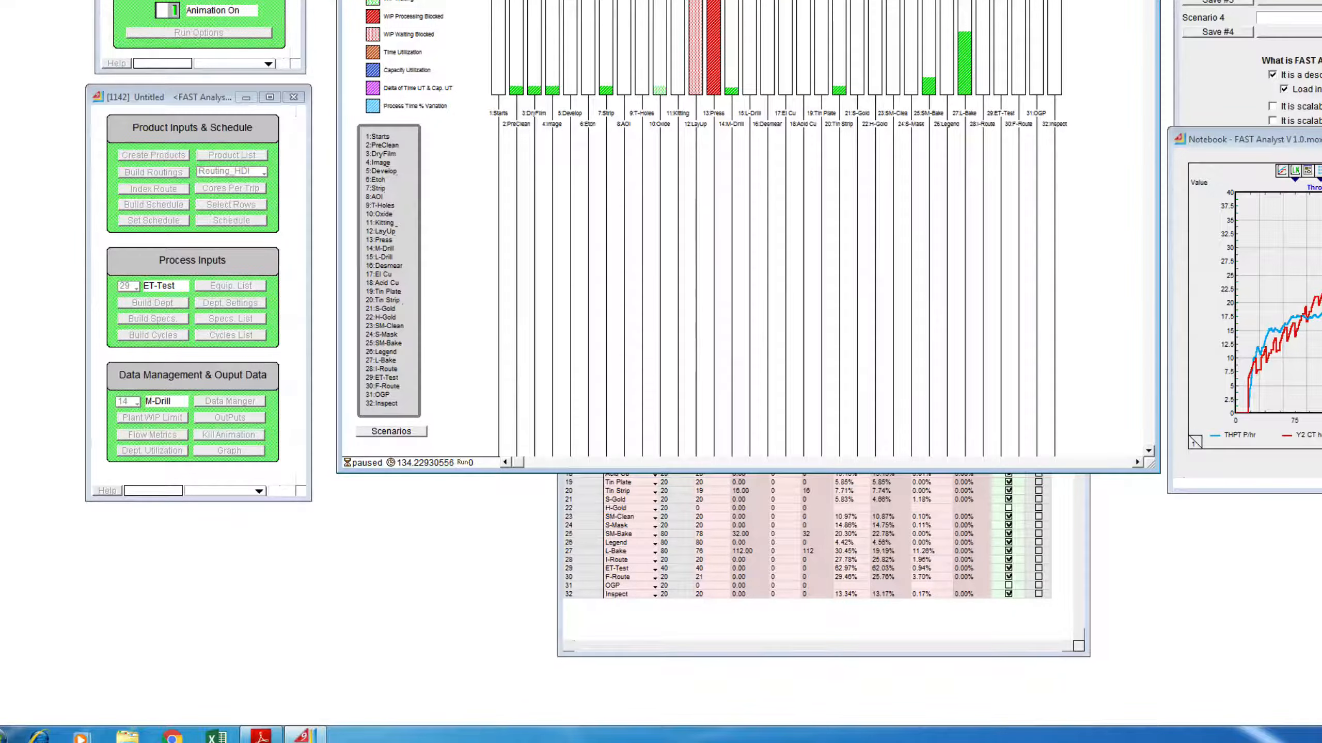
# - Show Utilization Time for all departments while the run is paused
pyautogui.click(747, 130)
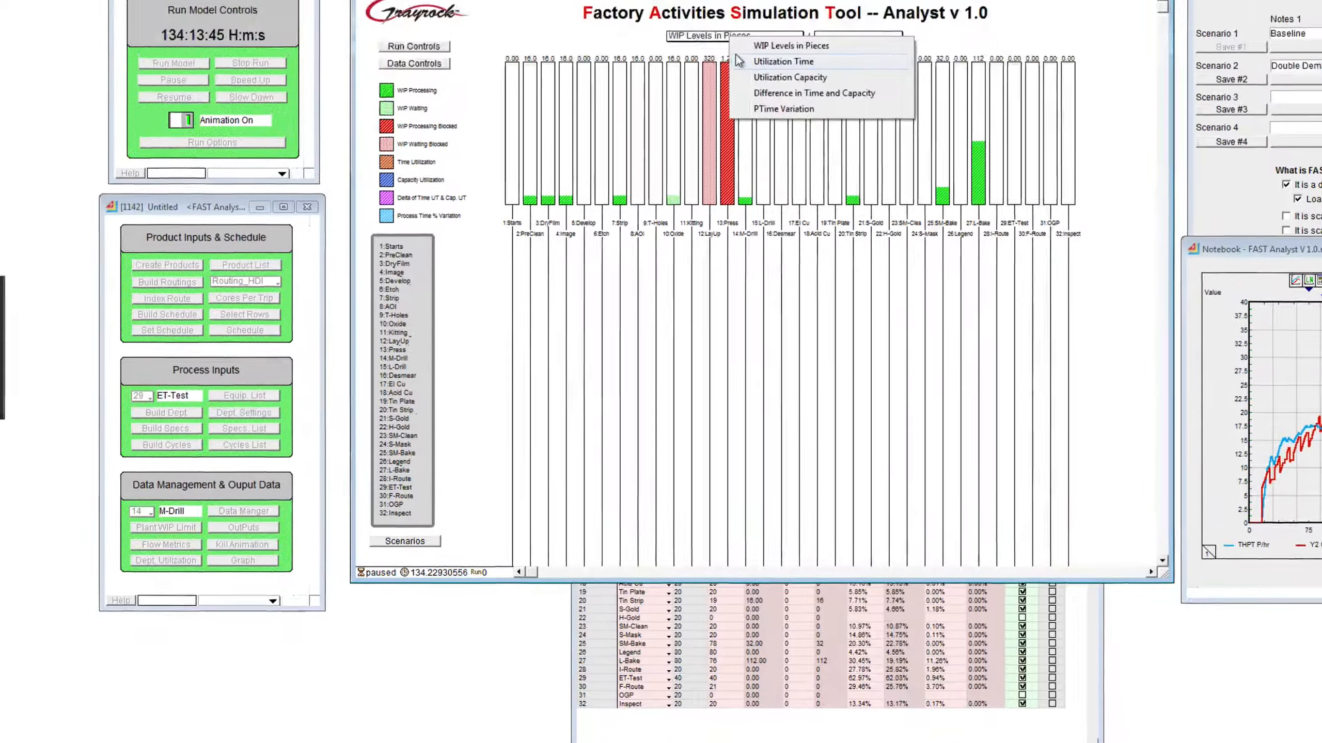
pyautogui.click(749, 152)
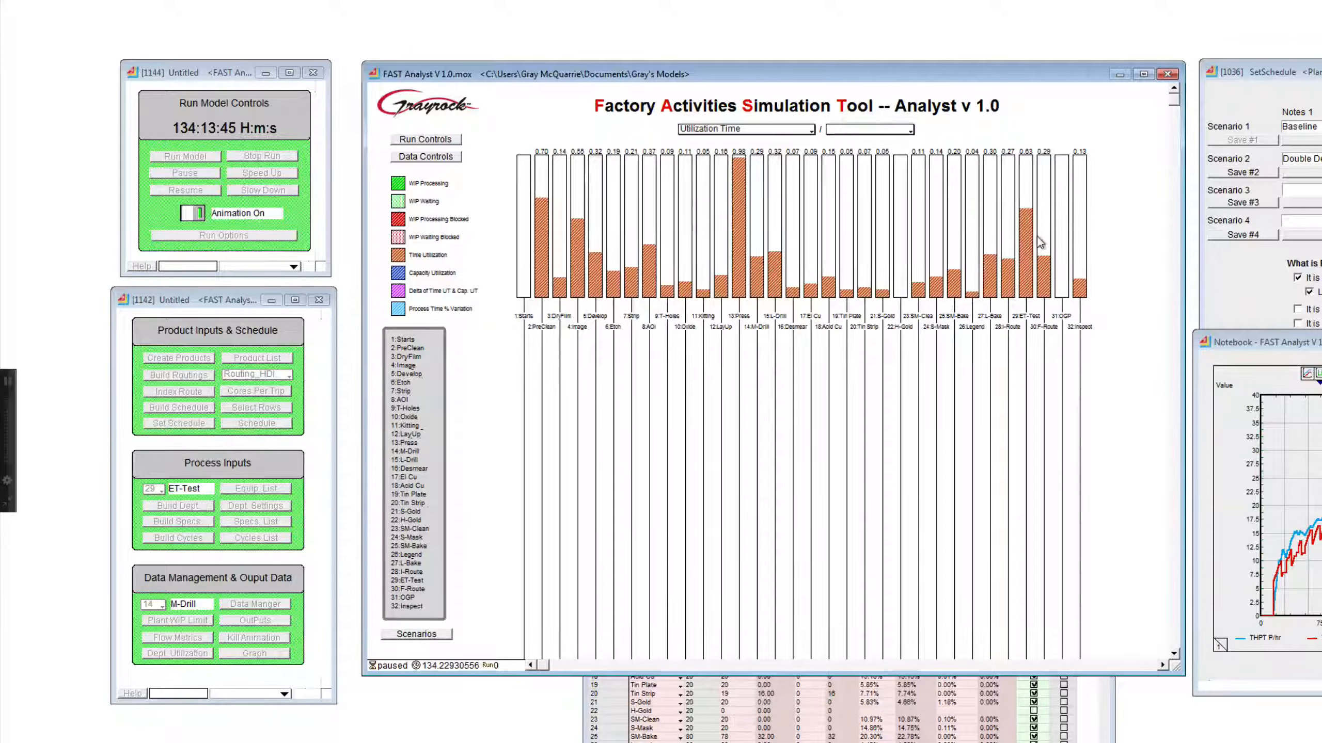
# - Enable Graph On for the ET-Test process in the WIP Results table, and close the table
pyautogui.click(806, 733)
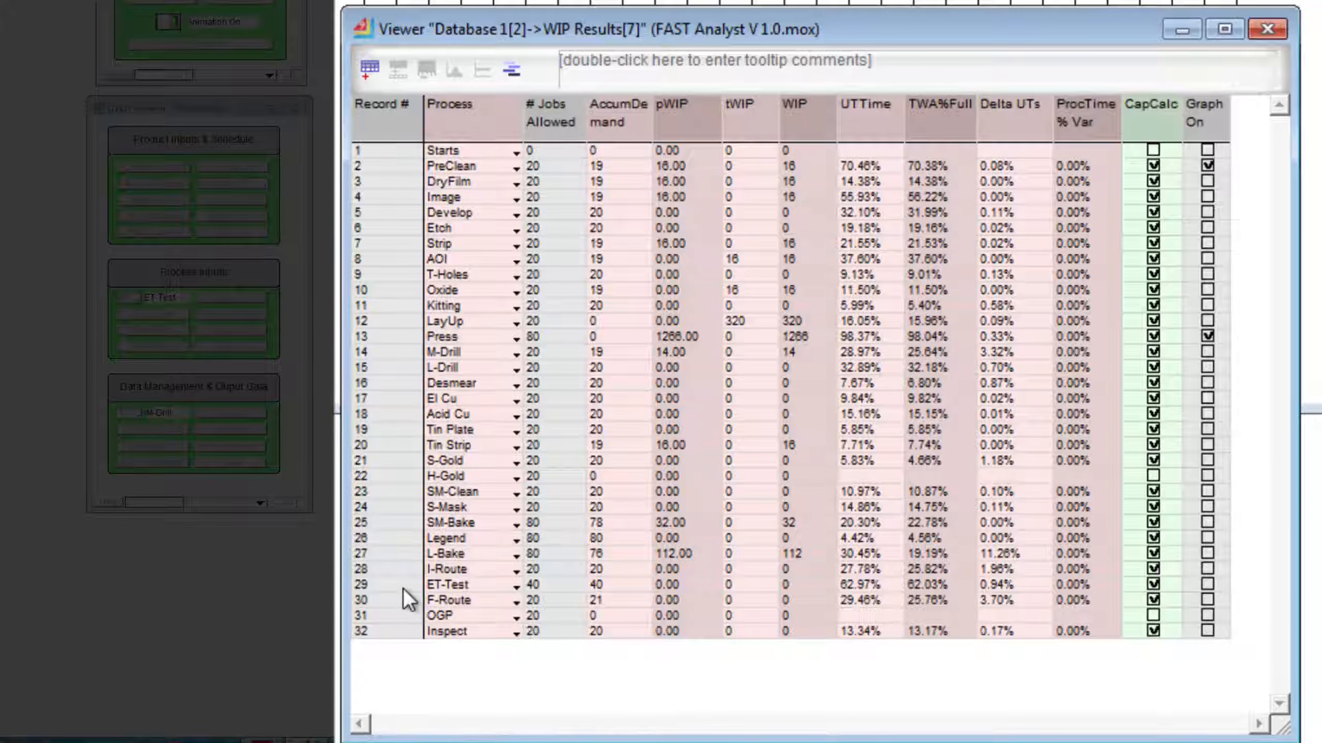
pyautogui.click(402, 589)
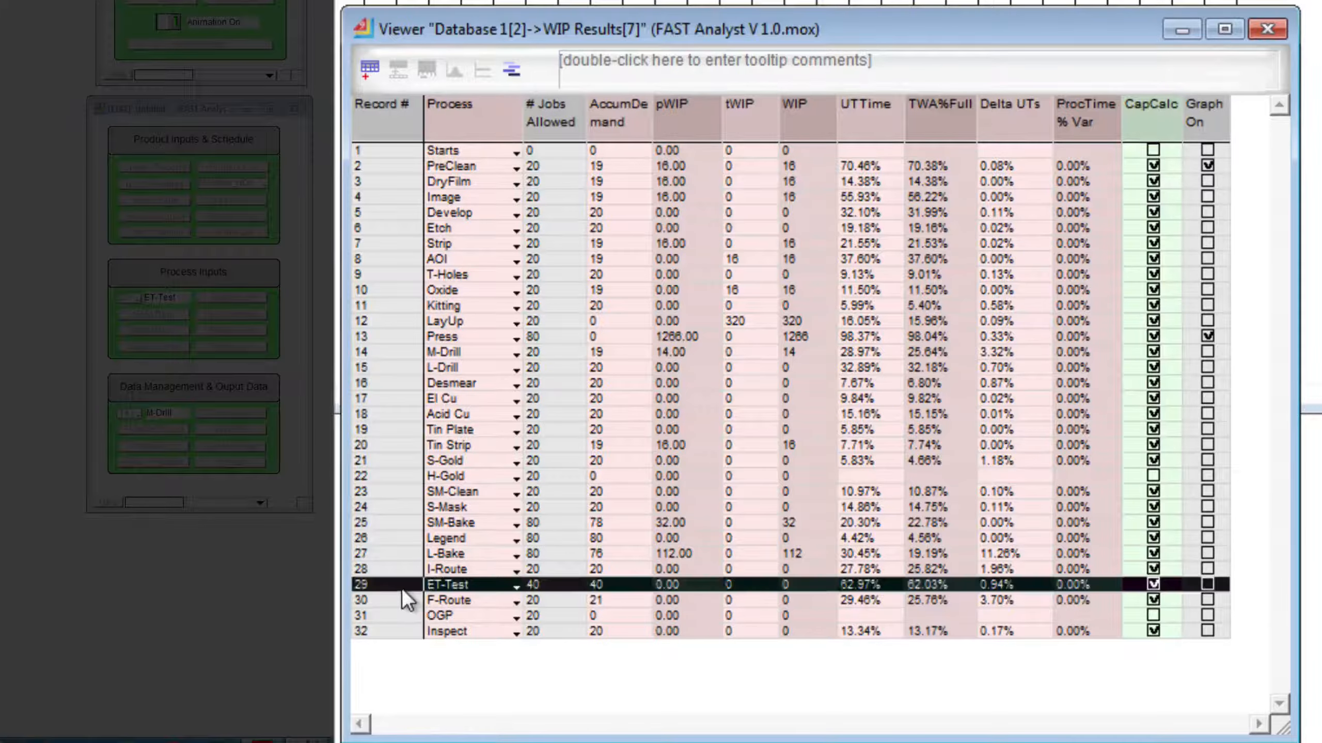
pyautogui.click(1205, 583)
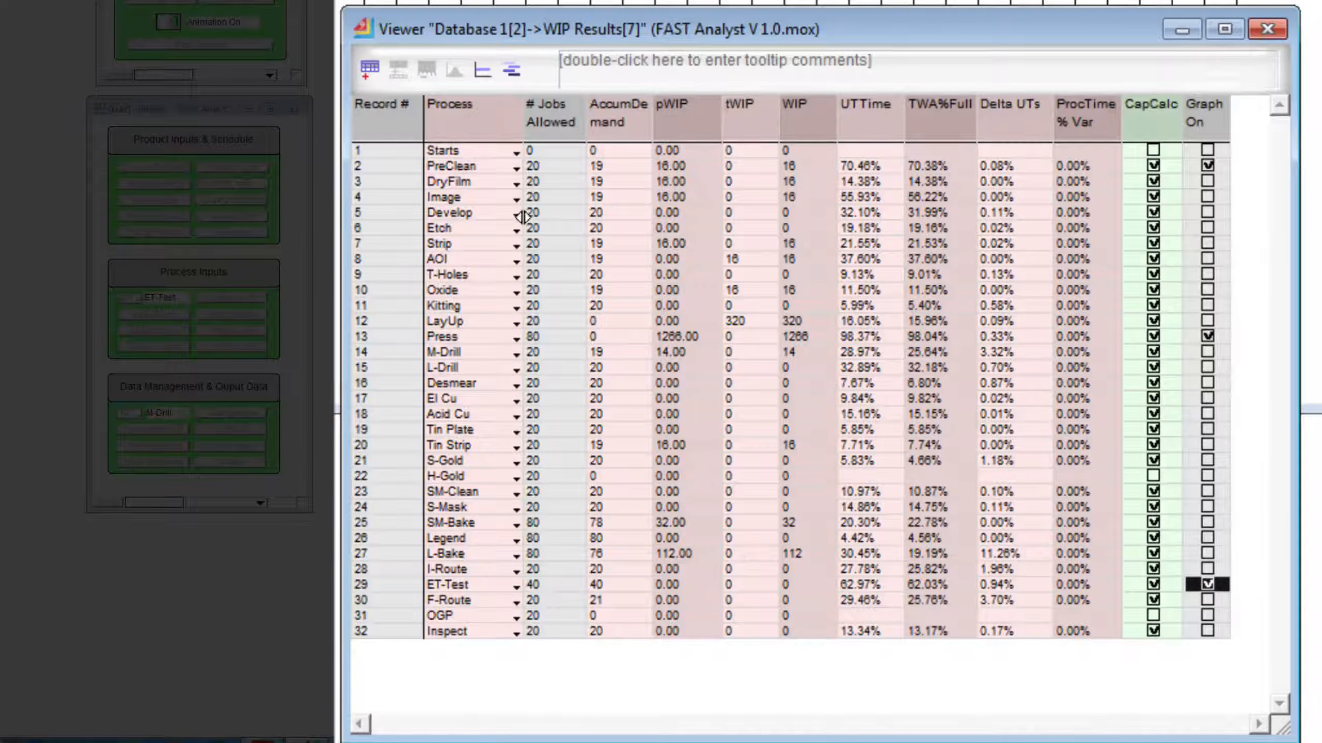
pyautogui.click(1253, 33)
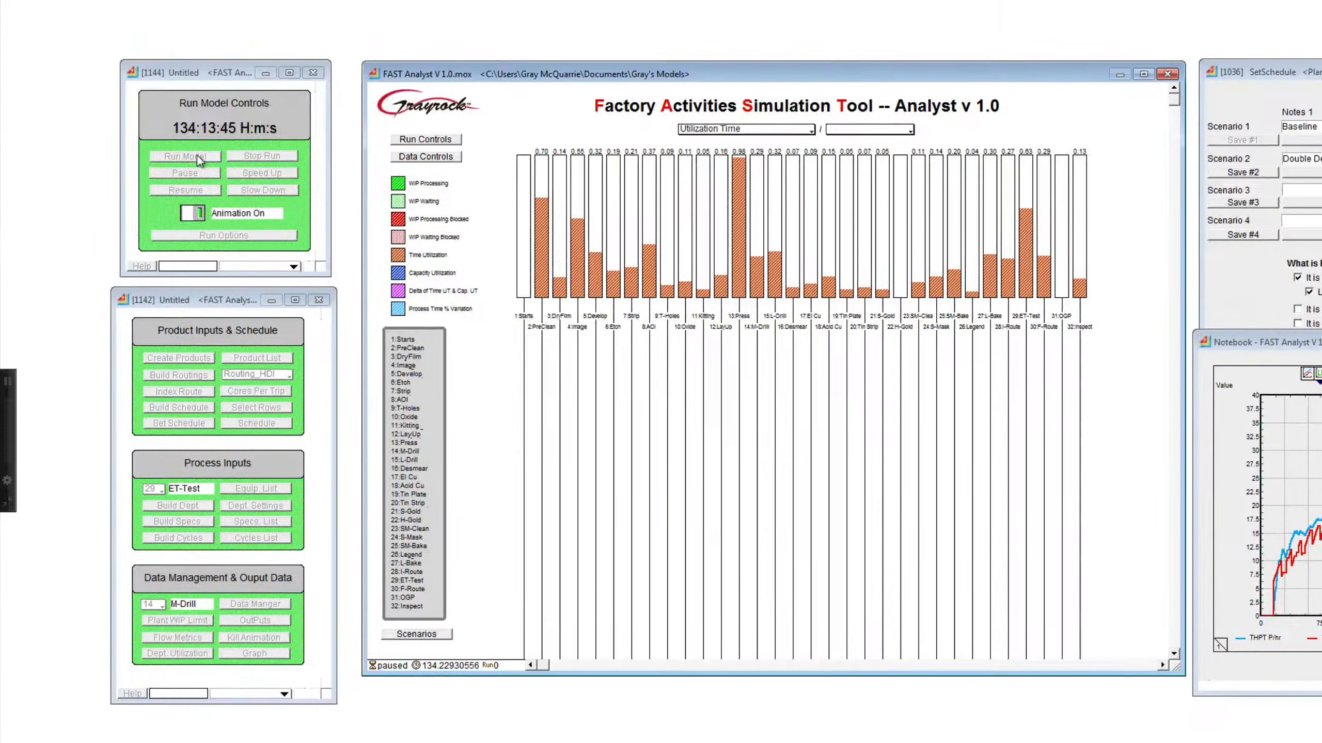
# - Resume the model run and set the department chart to WIP Levels in Pieces
pyautogui.click(201, 192)
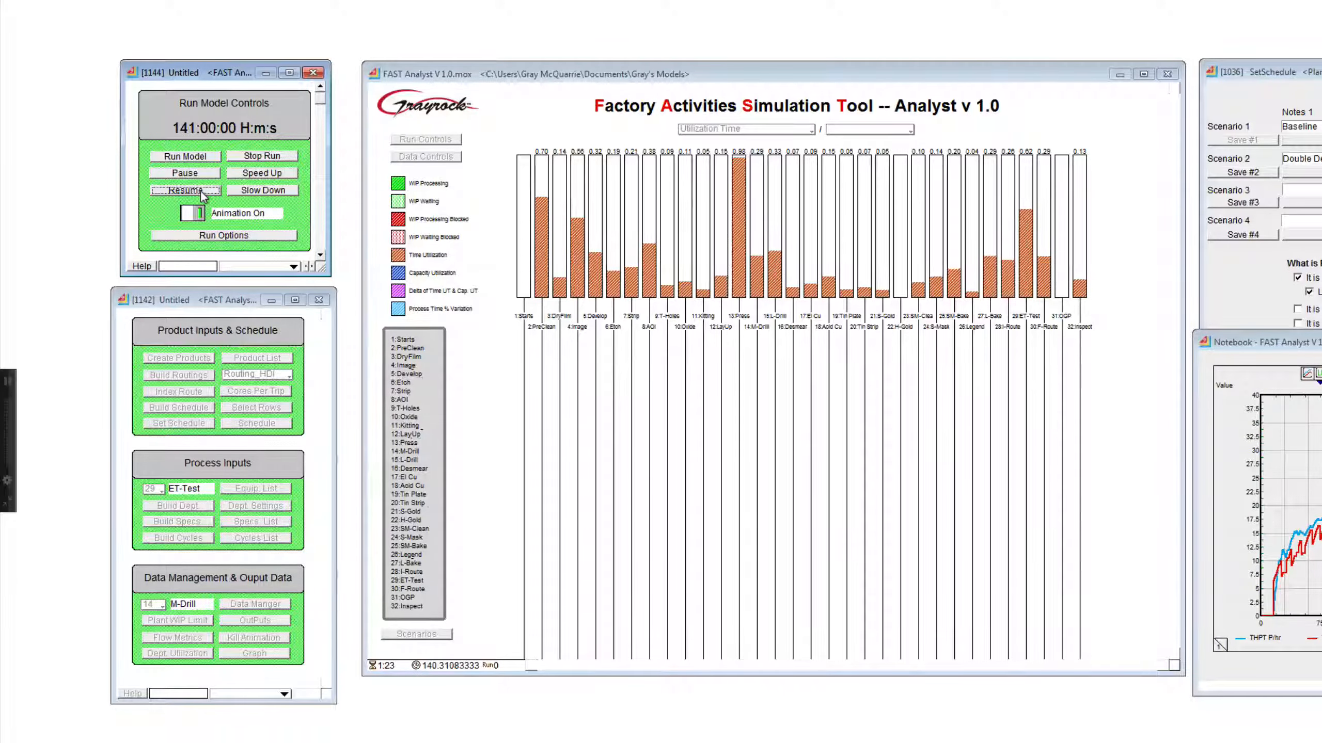
pyautogui.click(771, 136)
pyautogui.click(791, 130)
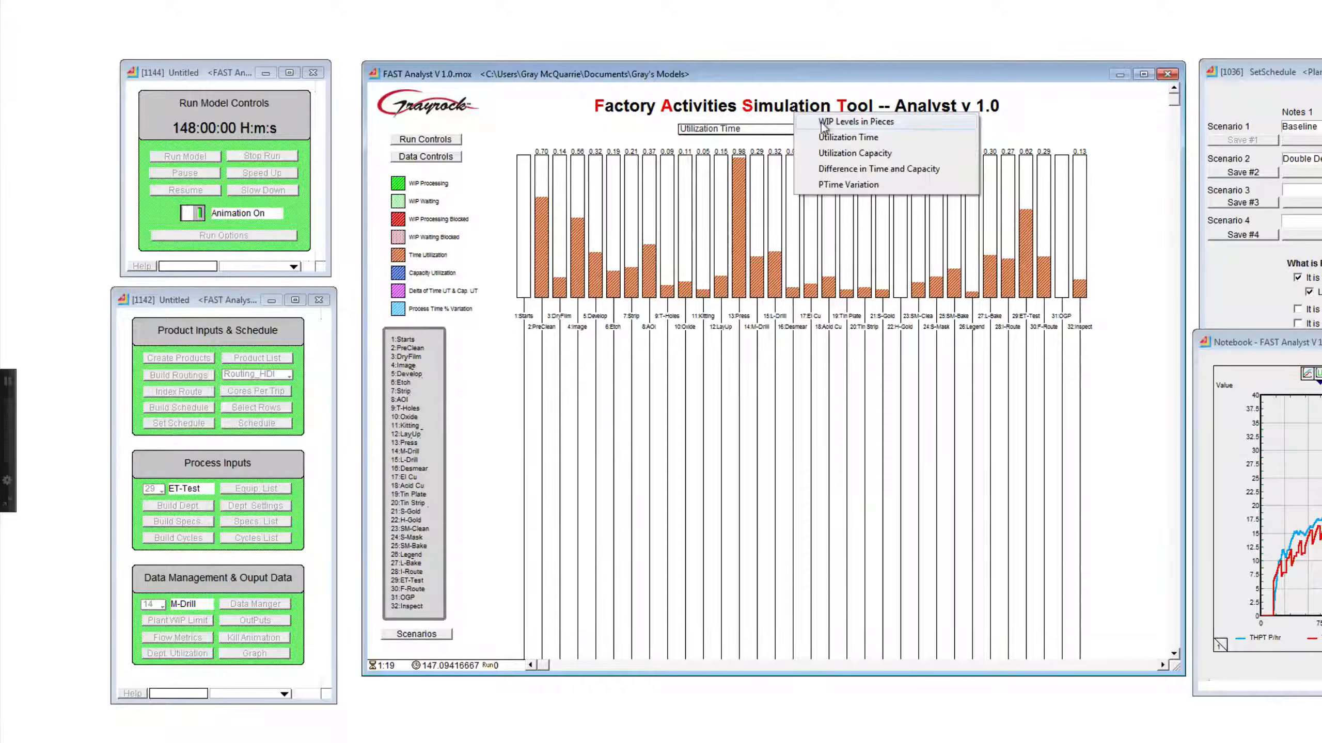
pyautogui.click(821, 123)
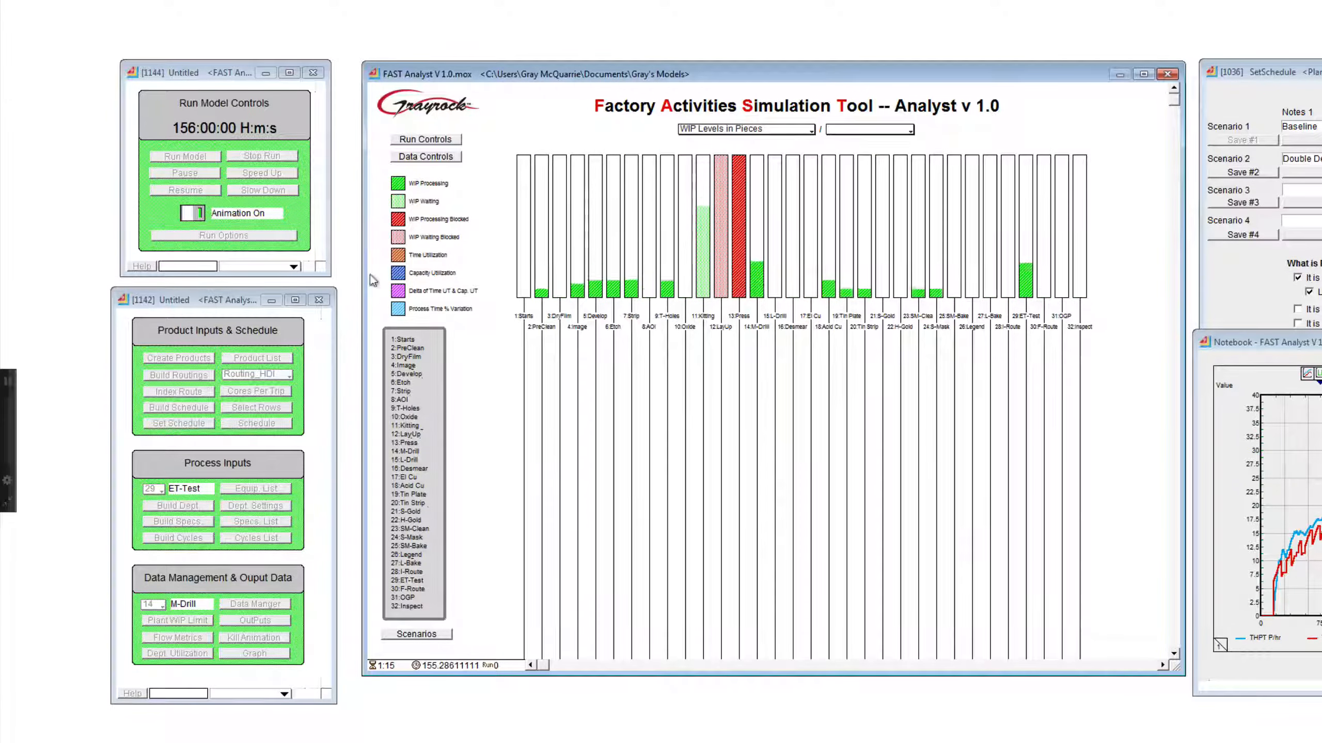
# - Turn the model animation off
pyautogui.click(186, 218)
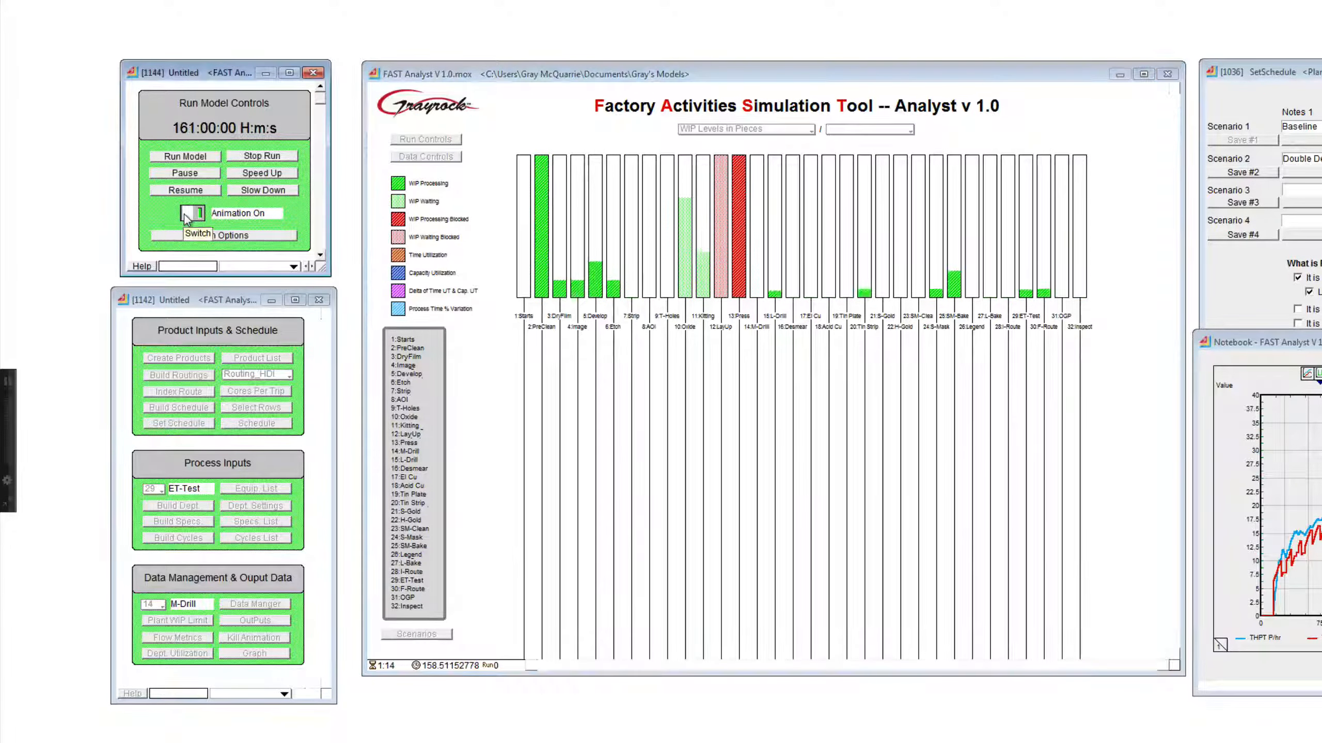
pyautogui.click(186, 218)
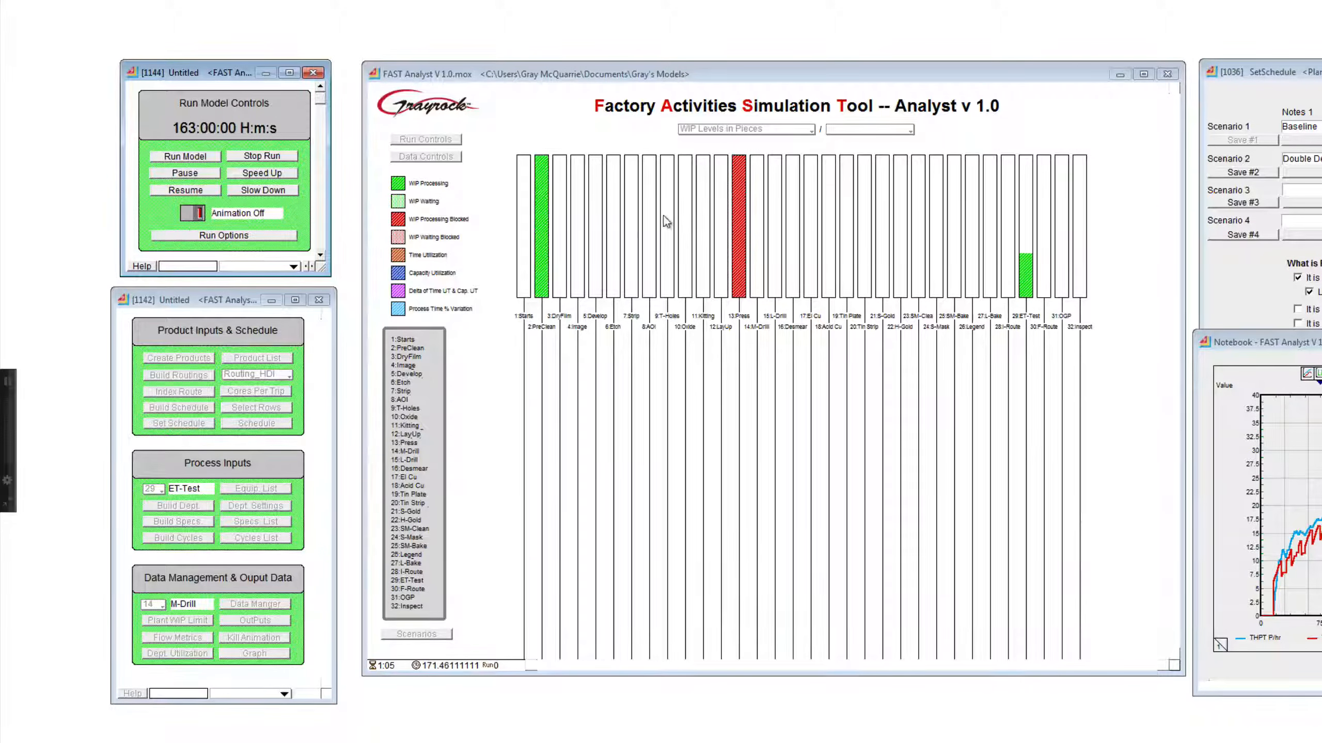
# - Set the department chart to Utilization Time and display the Routing_HDI route beneath it
pyautogui.click(774, 129)
pyautogui.click(775, 129)
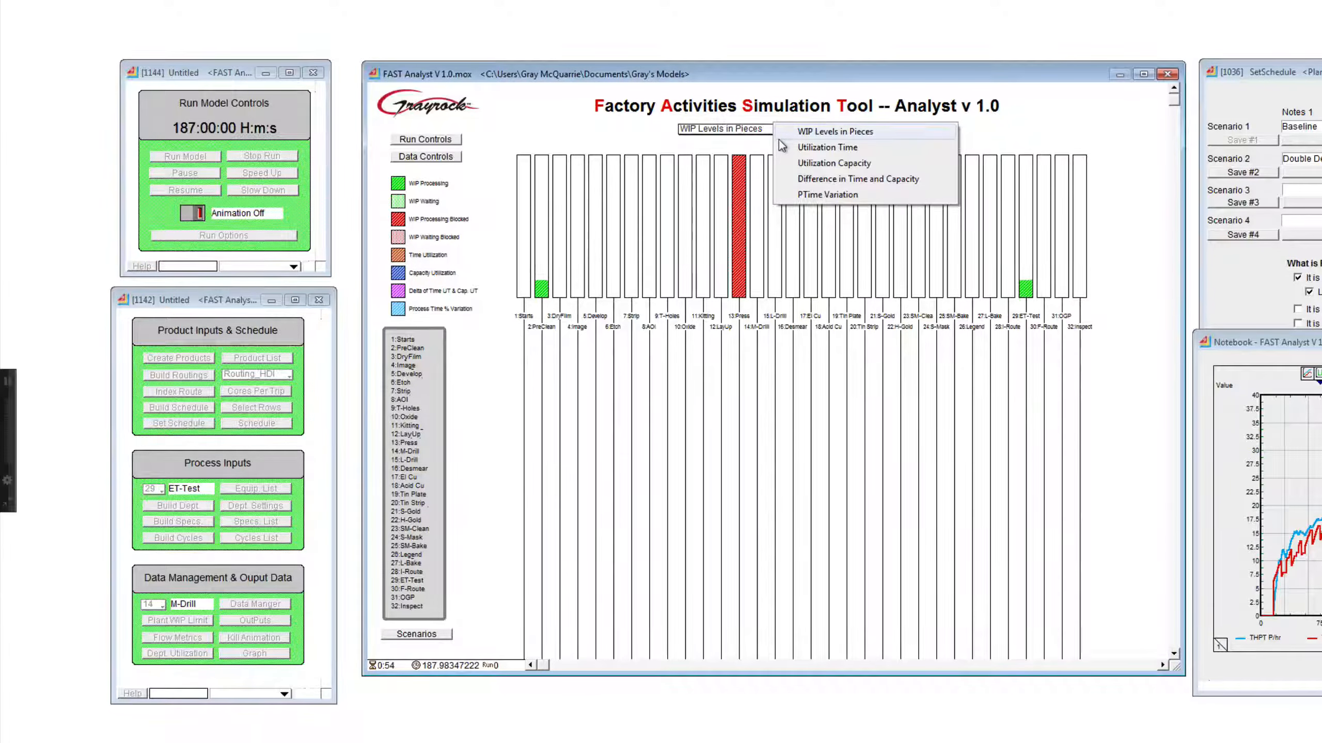
pyautogui.click(781, 146)
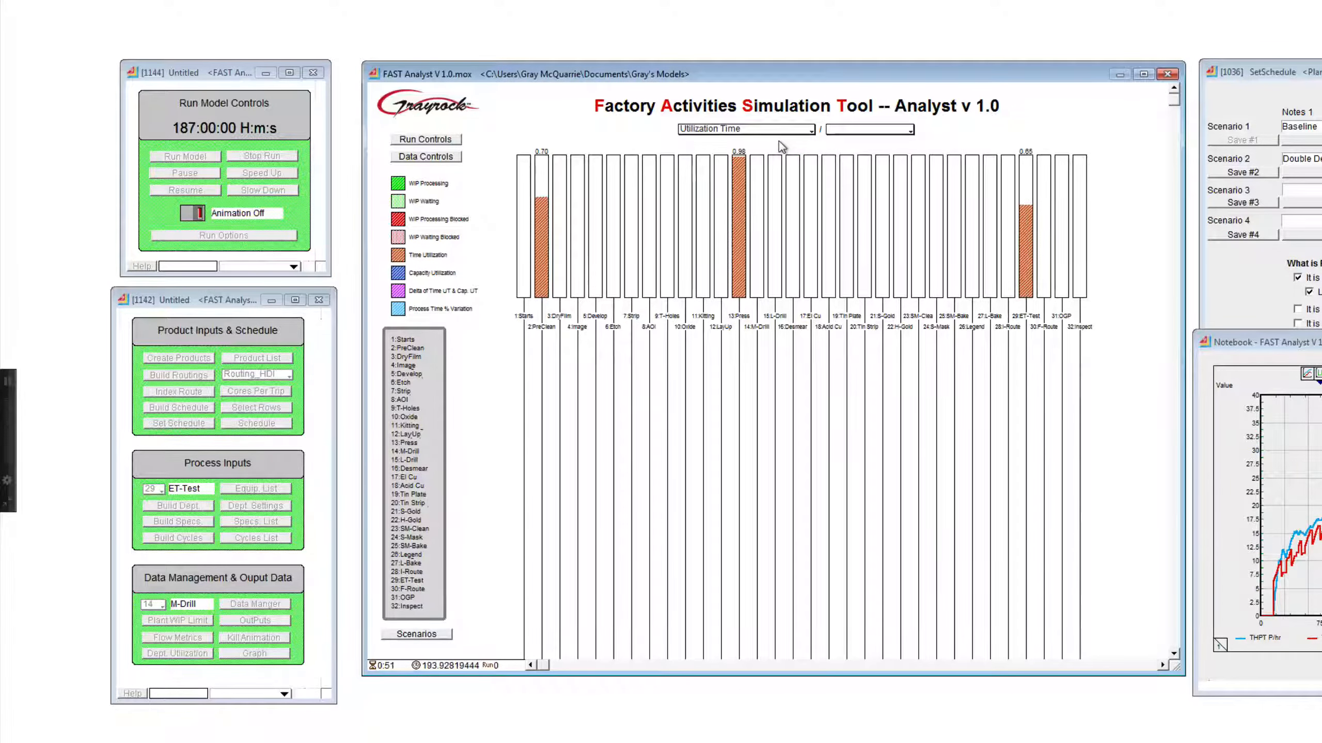
pyautogui.click(889, 135)
pyautogui.click(898, 148)
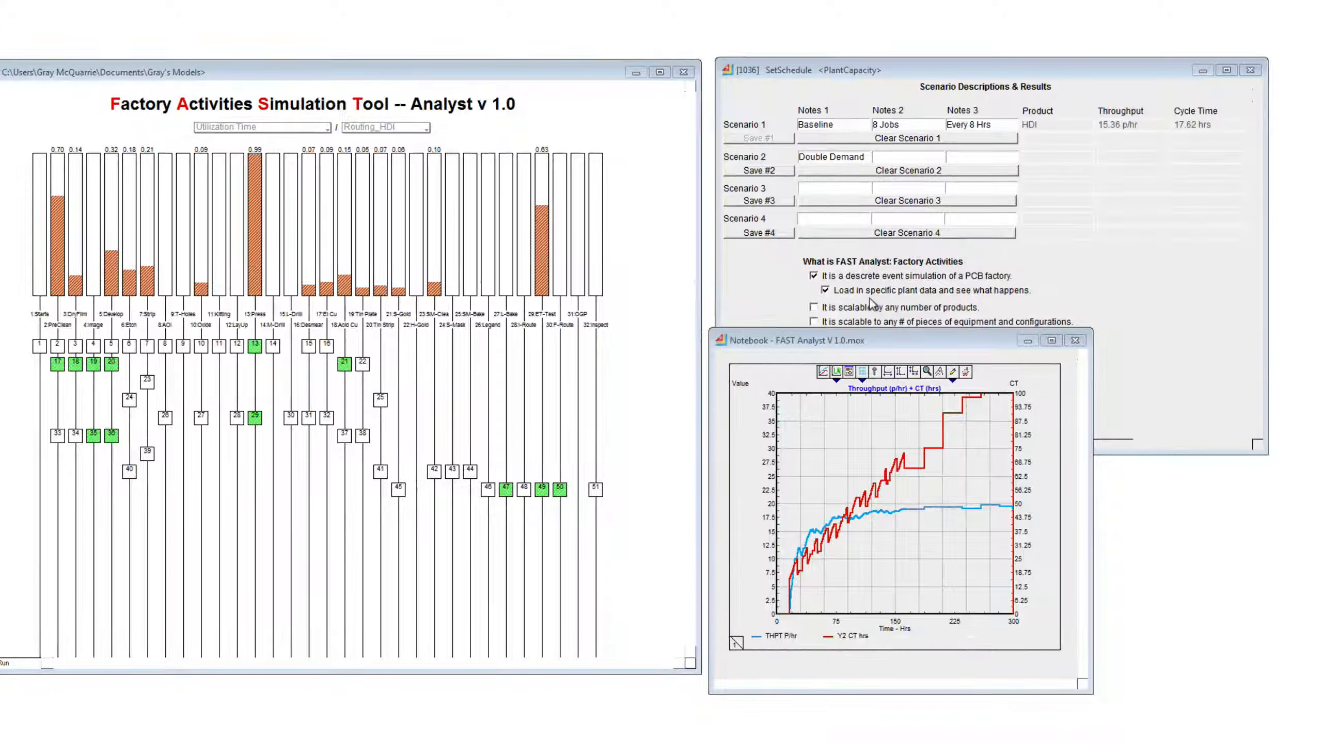
# - Uncover the scenario results table and save the finished run as Scenario 2, Double Demand
pyautogui.moveTo(874, 335); pyautogui.dragTo(905, 474)
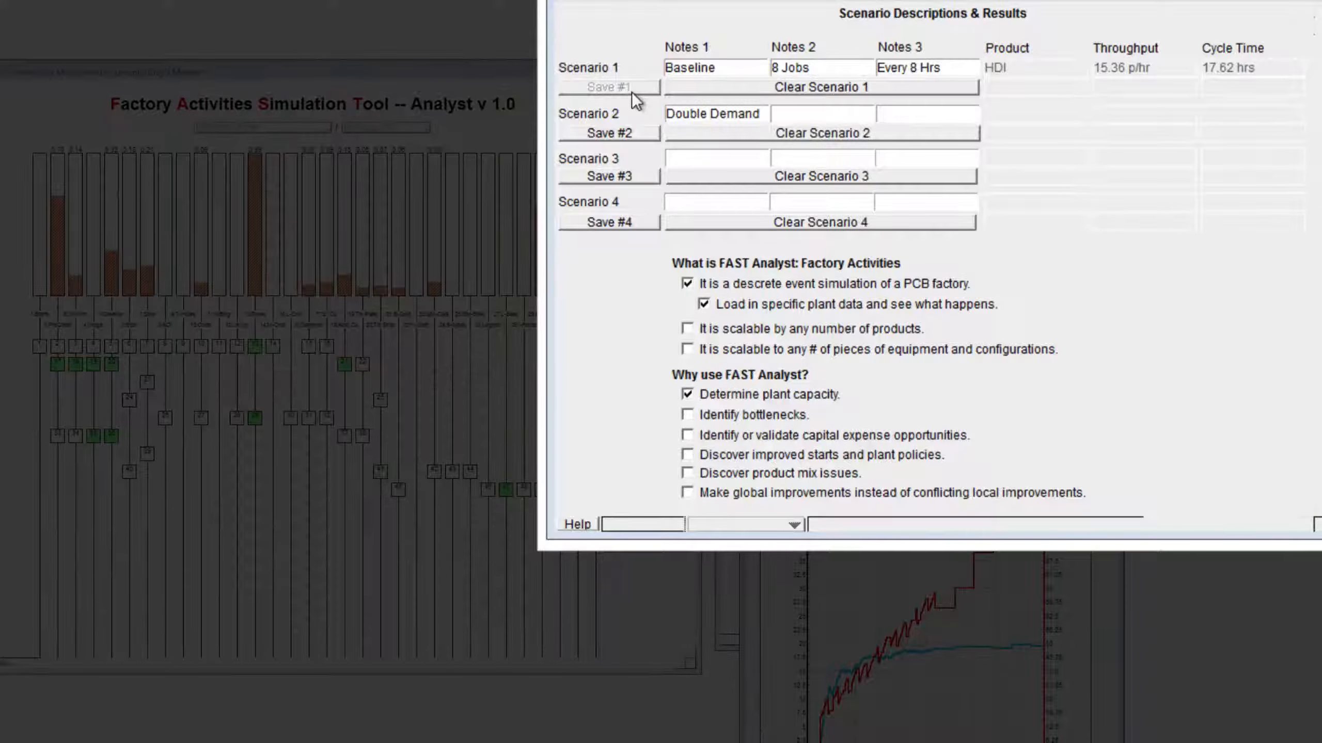
pyautogui.click(627, 133)
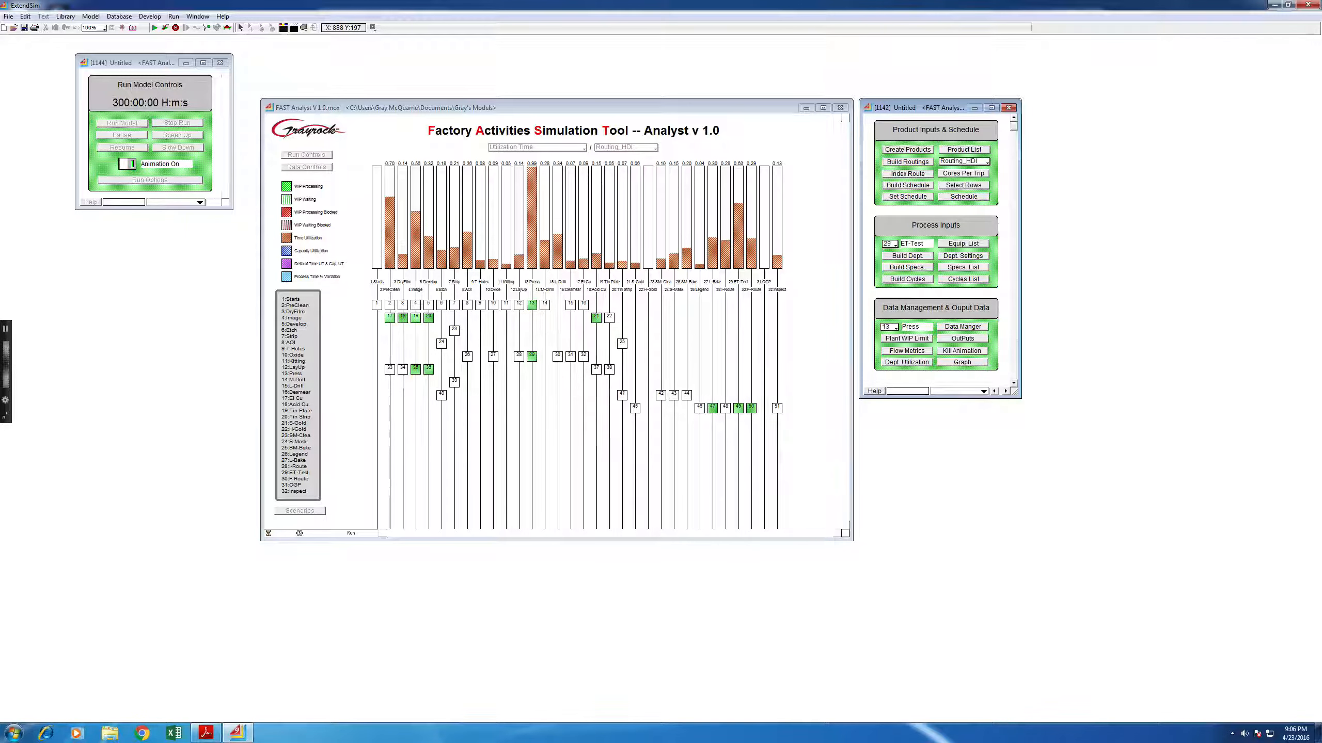
# - View the ET-Test specs list and close it
pyautogui.click(971, 270)
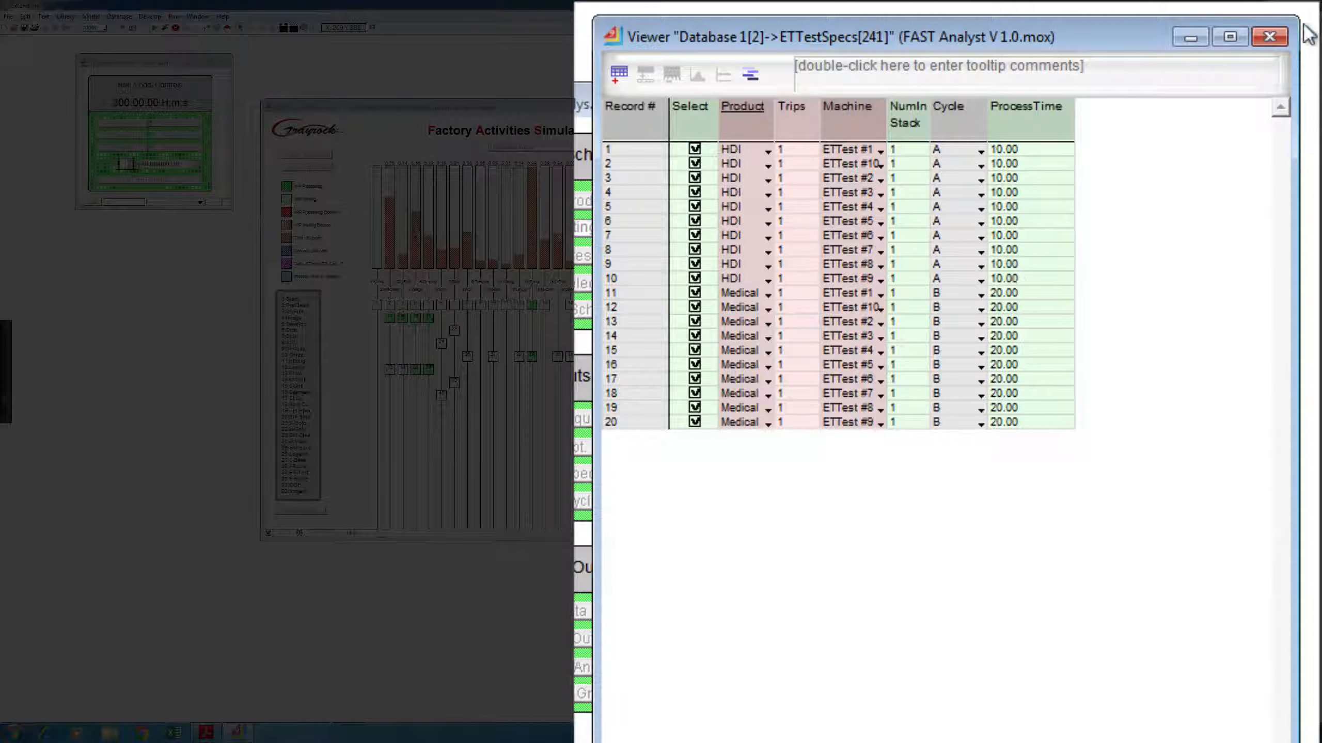
pyautogui.click(1269, 37)
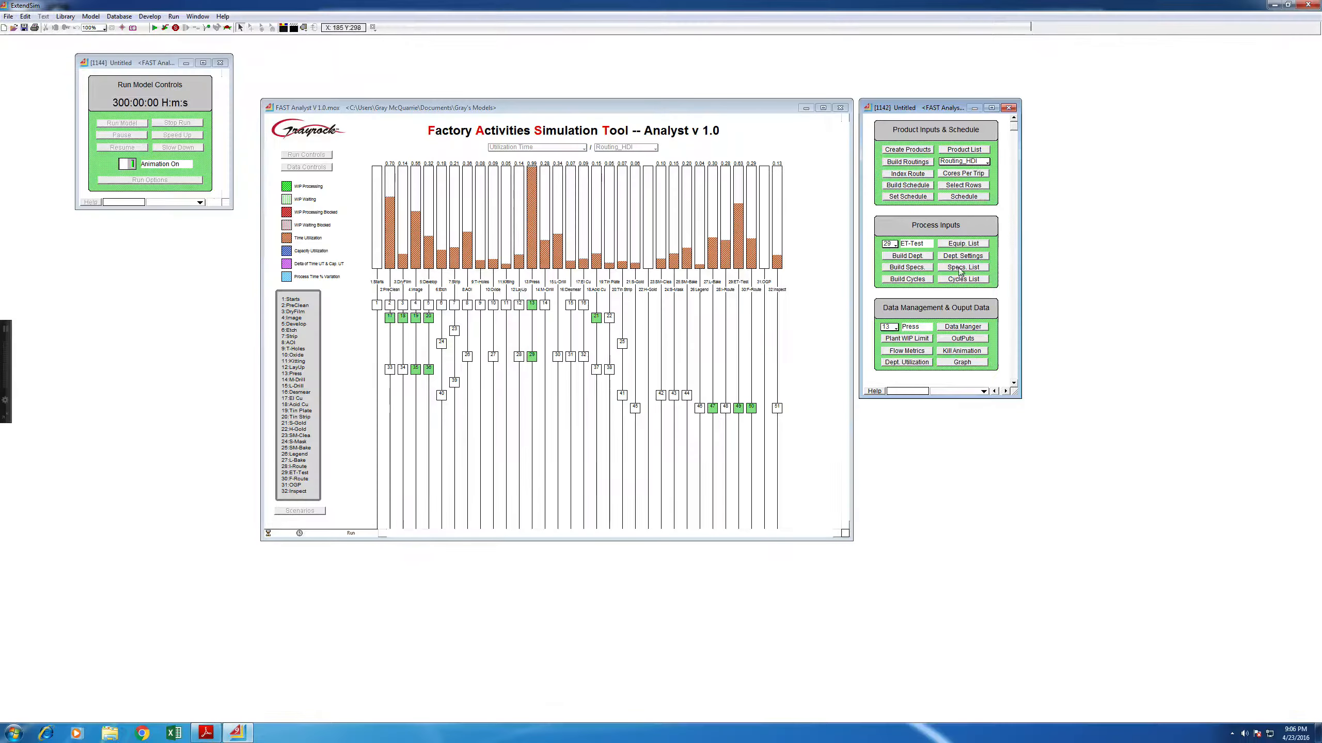
# - Switch the process inputs to department 13, Press, open its specs list, and reposition the table
pyautogui.click(891, 245)
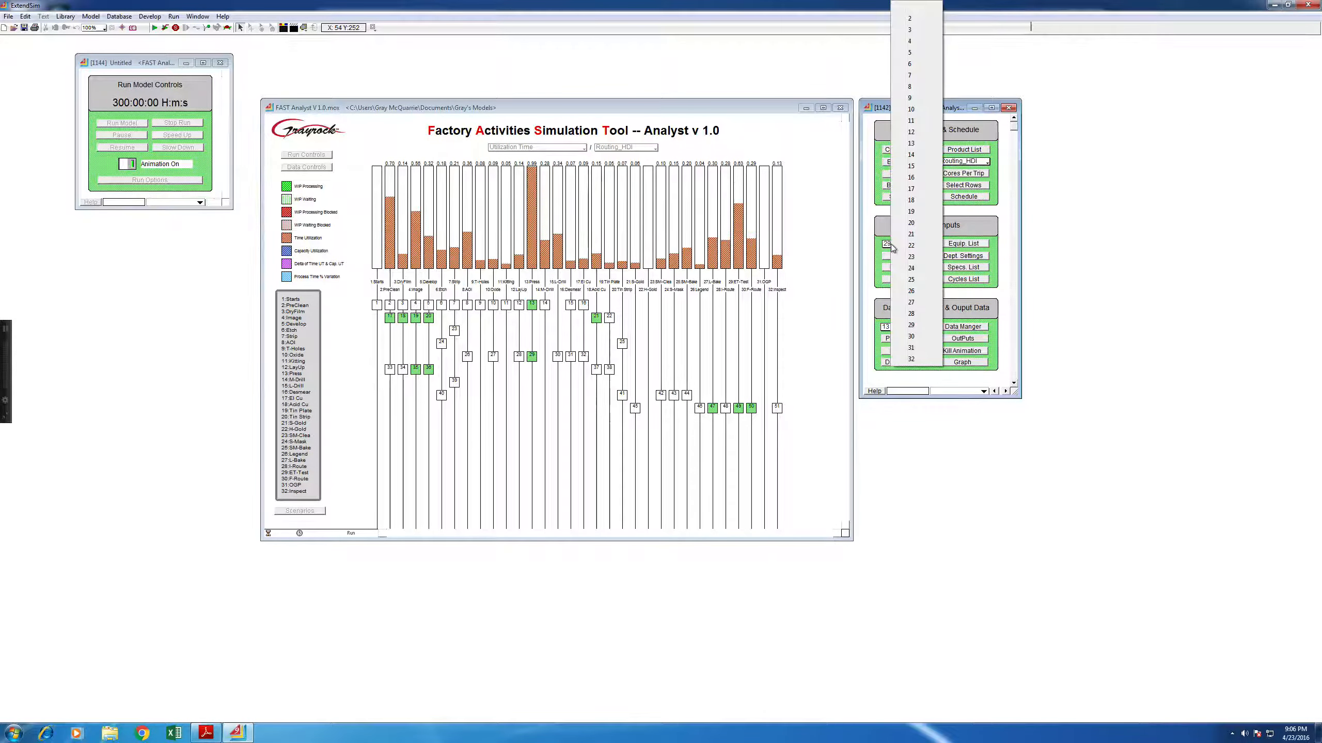
pyautogui.click(912, 145)
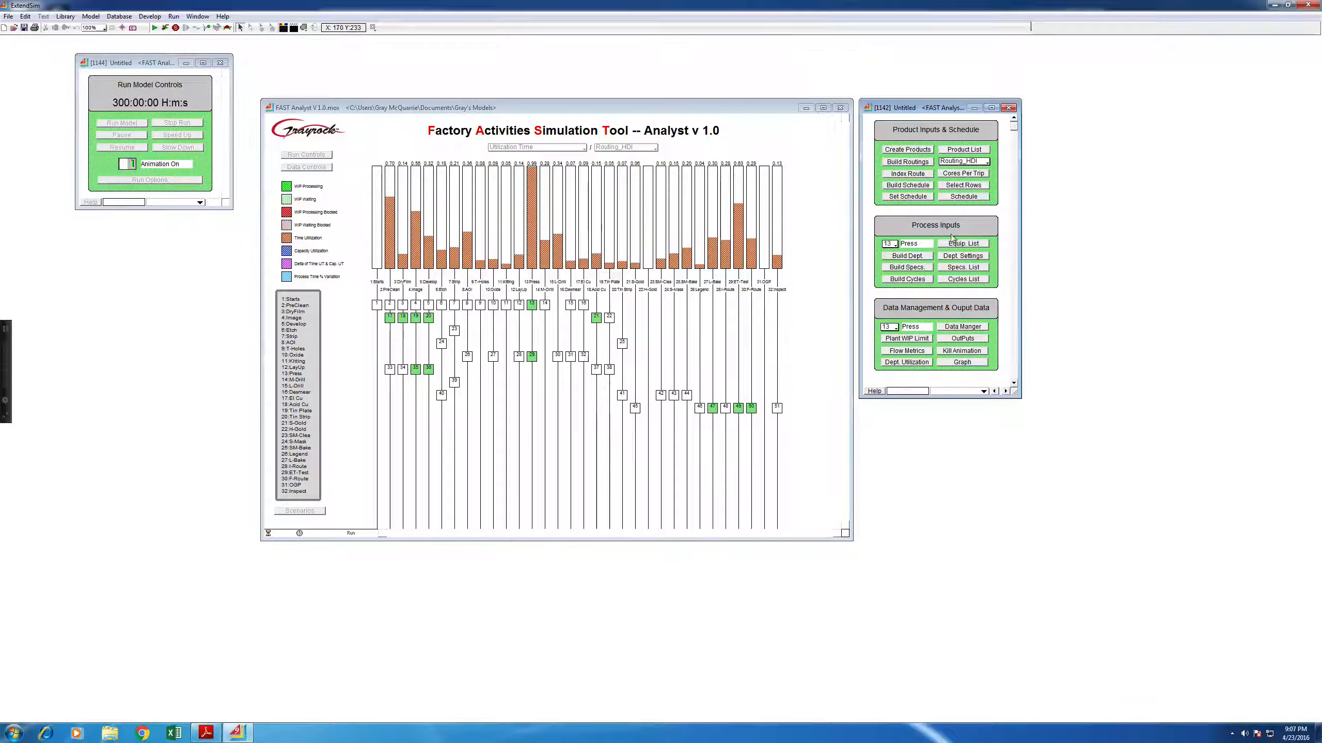
pyautogui.click(962, 267)
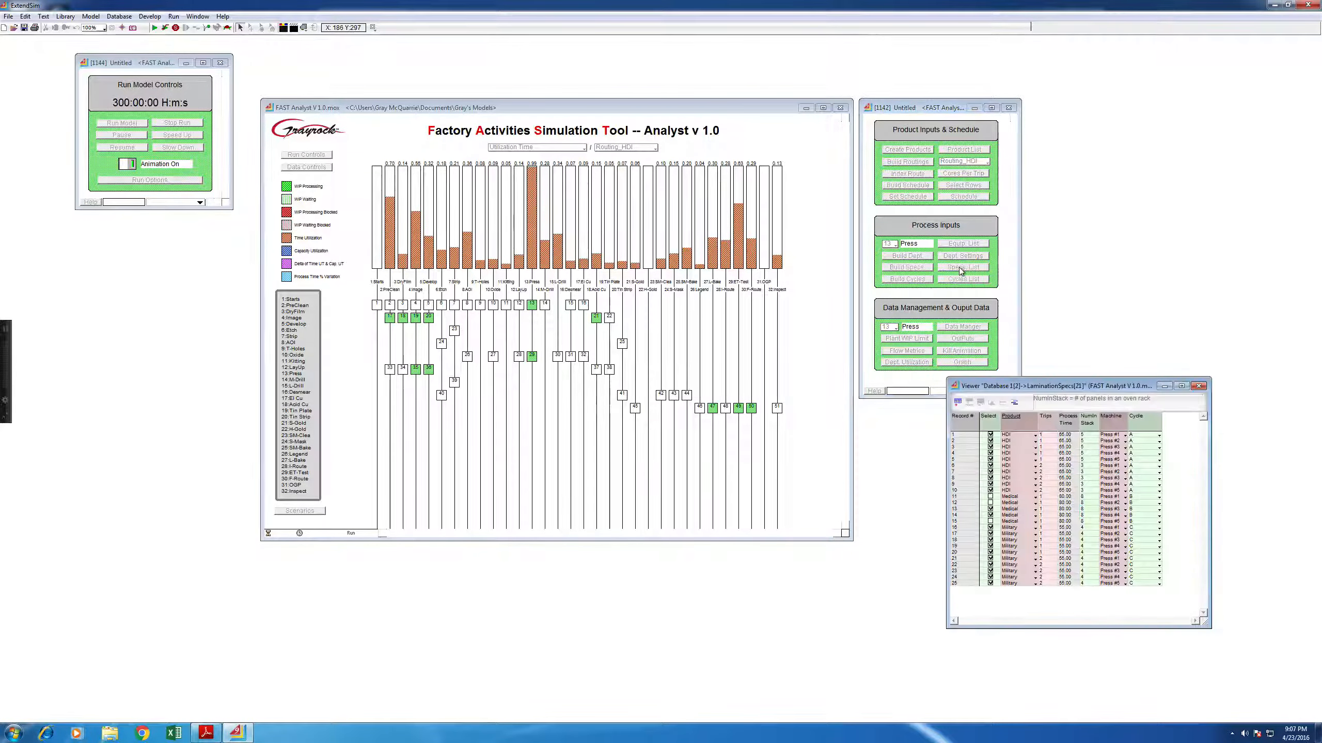
pyautogui.moveTo(1082, 385); pyautogui.dragTo(1159, 110)
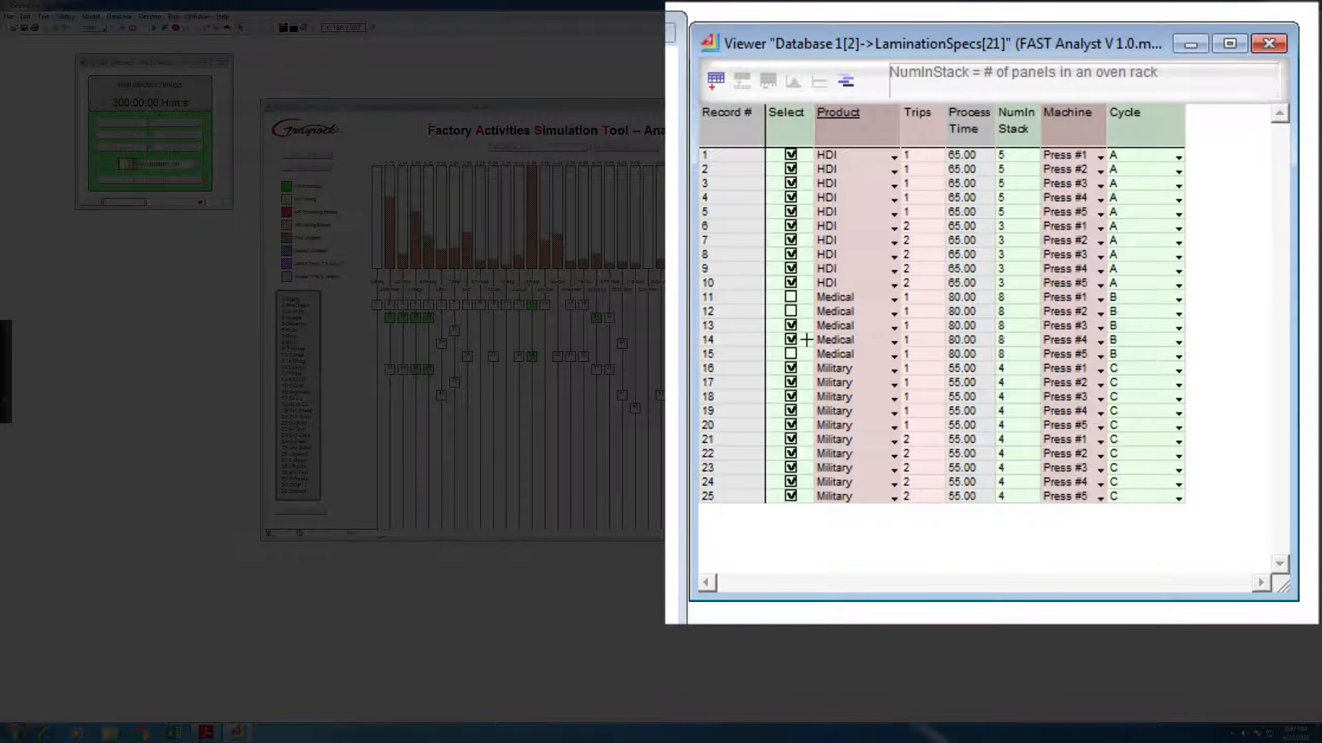
# - Examine the Medical press records 11 to 15 and HDI record 1 in the lamination specs, and close the table
pyautogui.click(738, 329)
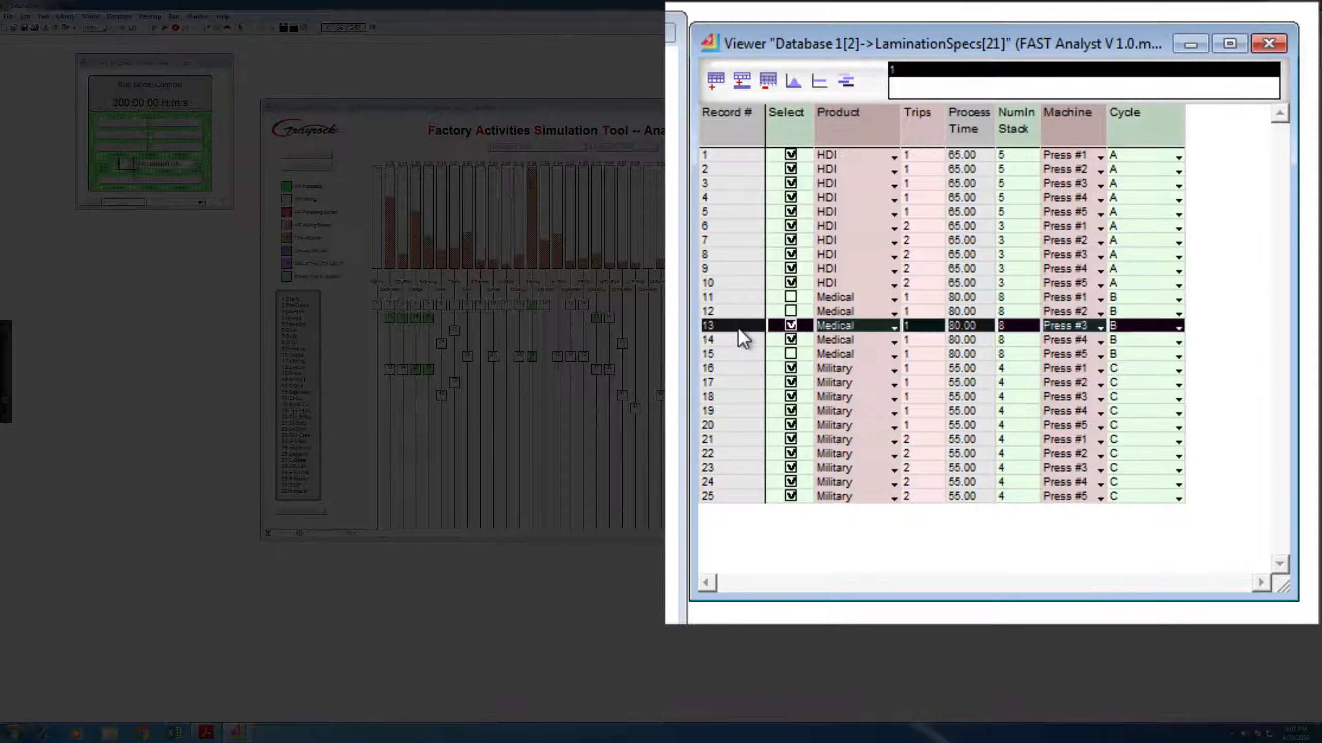
pyautogui.click(738, 339)
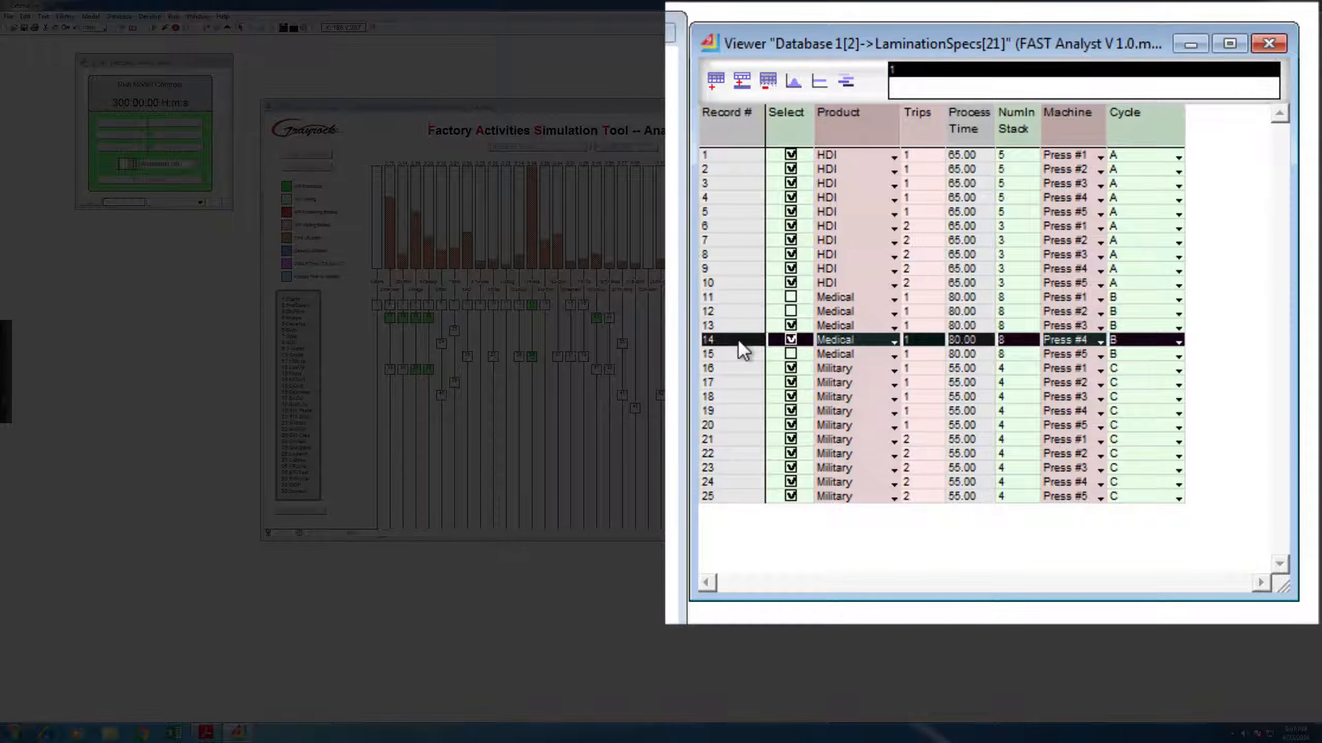
pyautogui.click(748, 355)
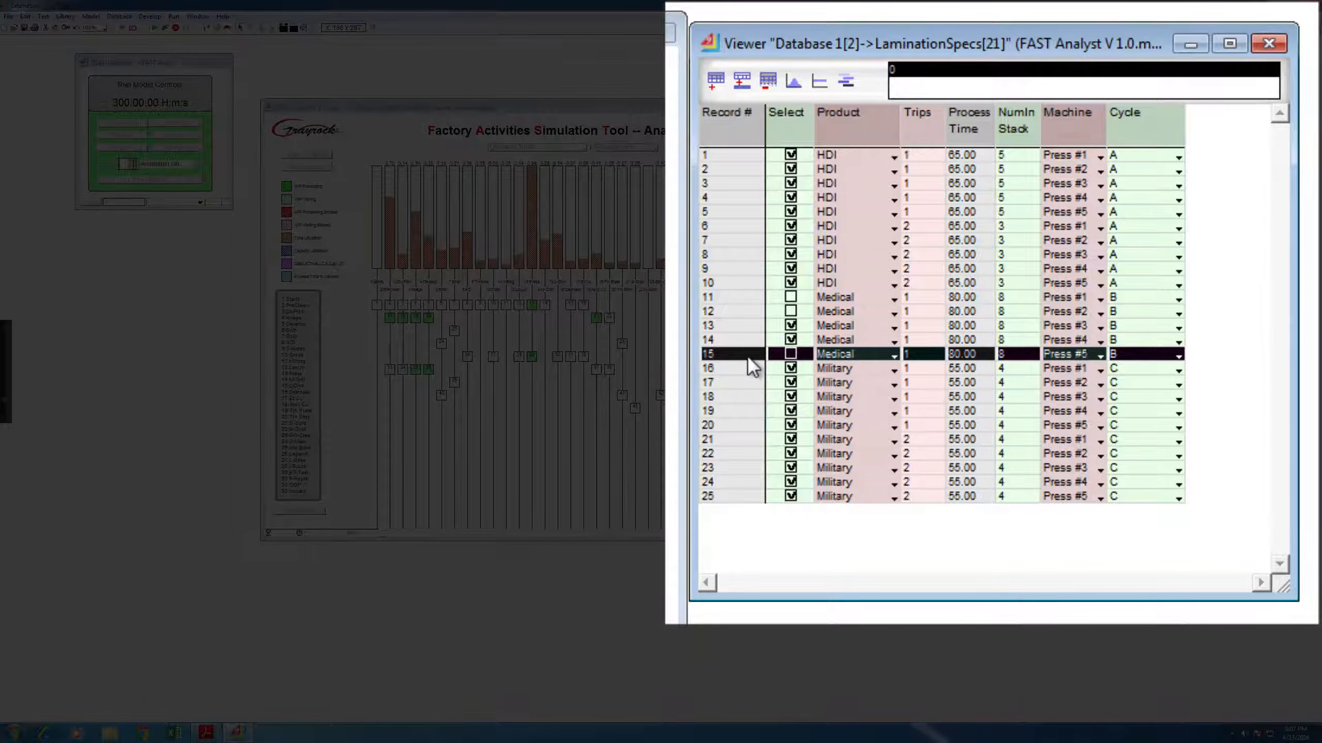
pyautogui.click(749, 311)
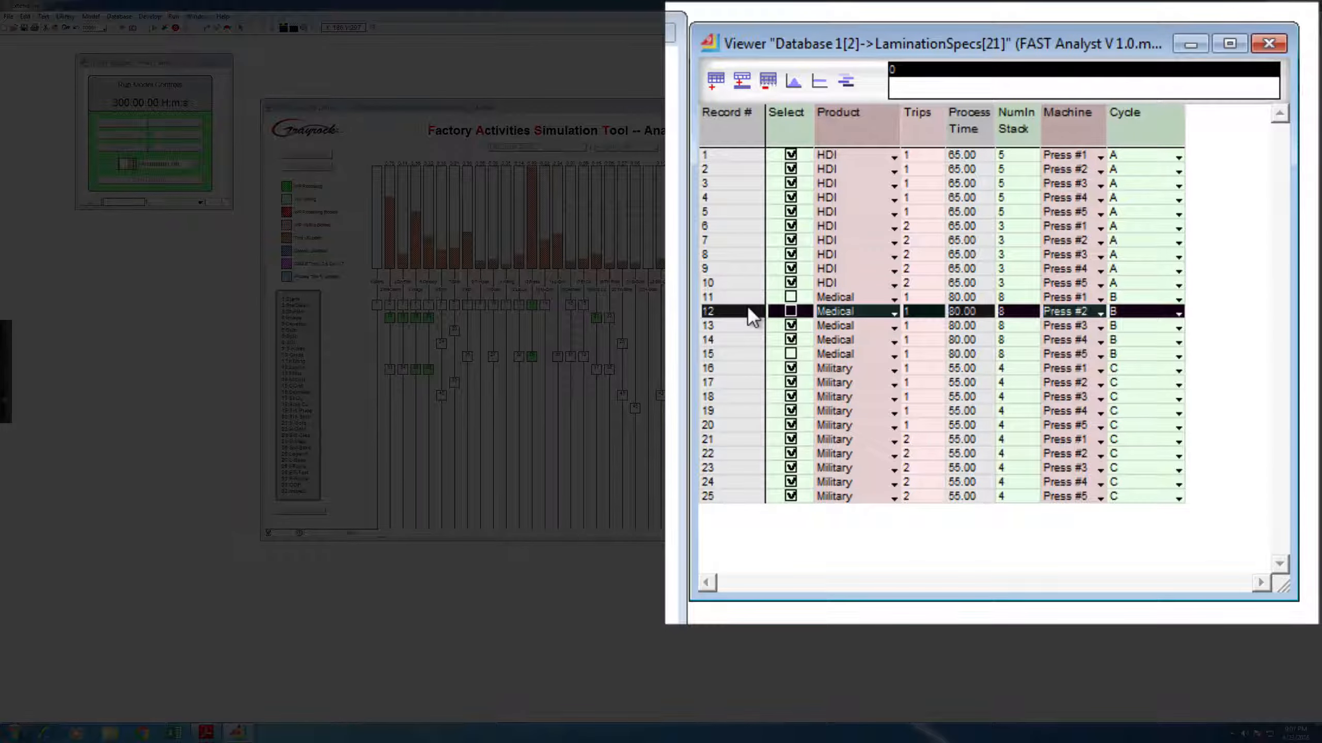
pyautogui.click(749, 300)
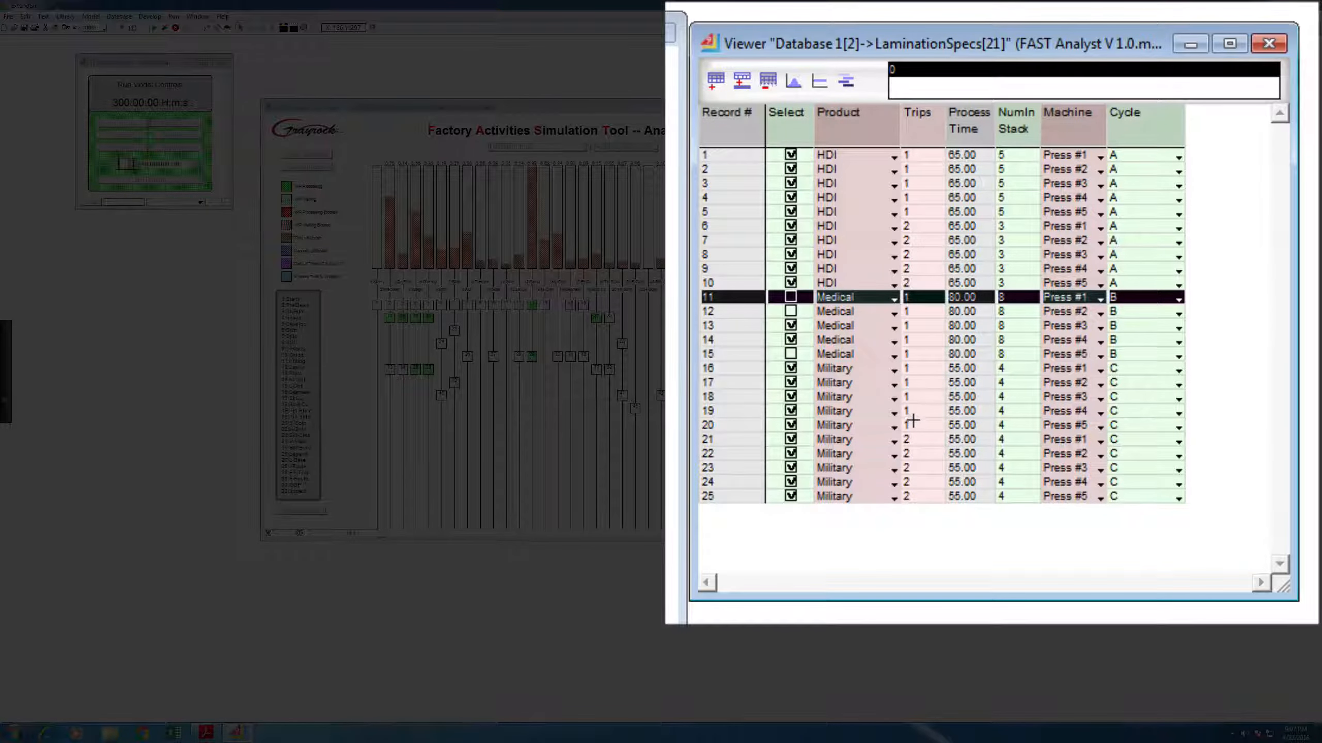
pyautogui.click(746, 155)
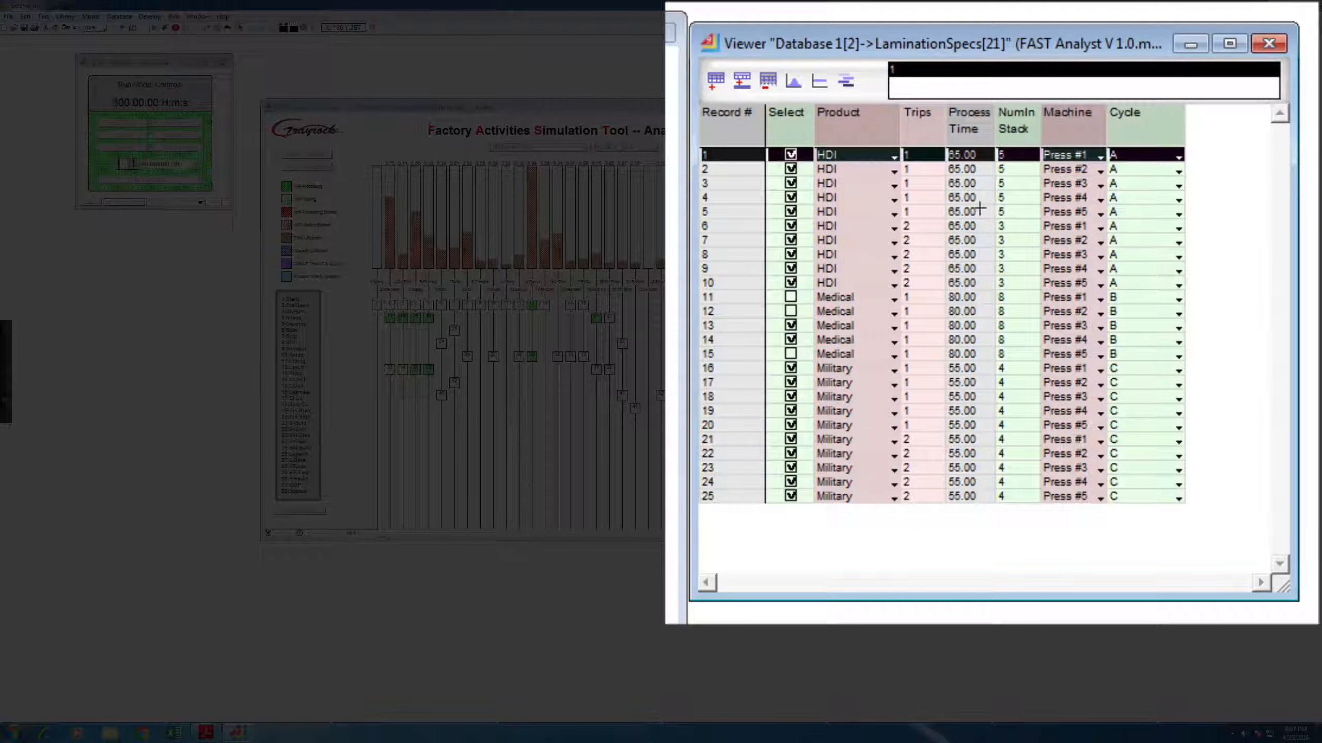
pyautogui.click(1268, 45)
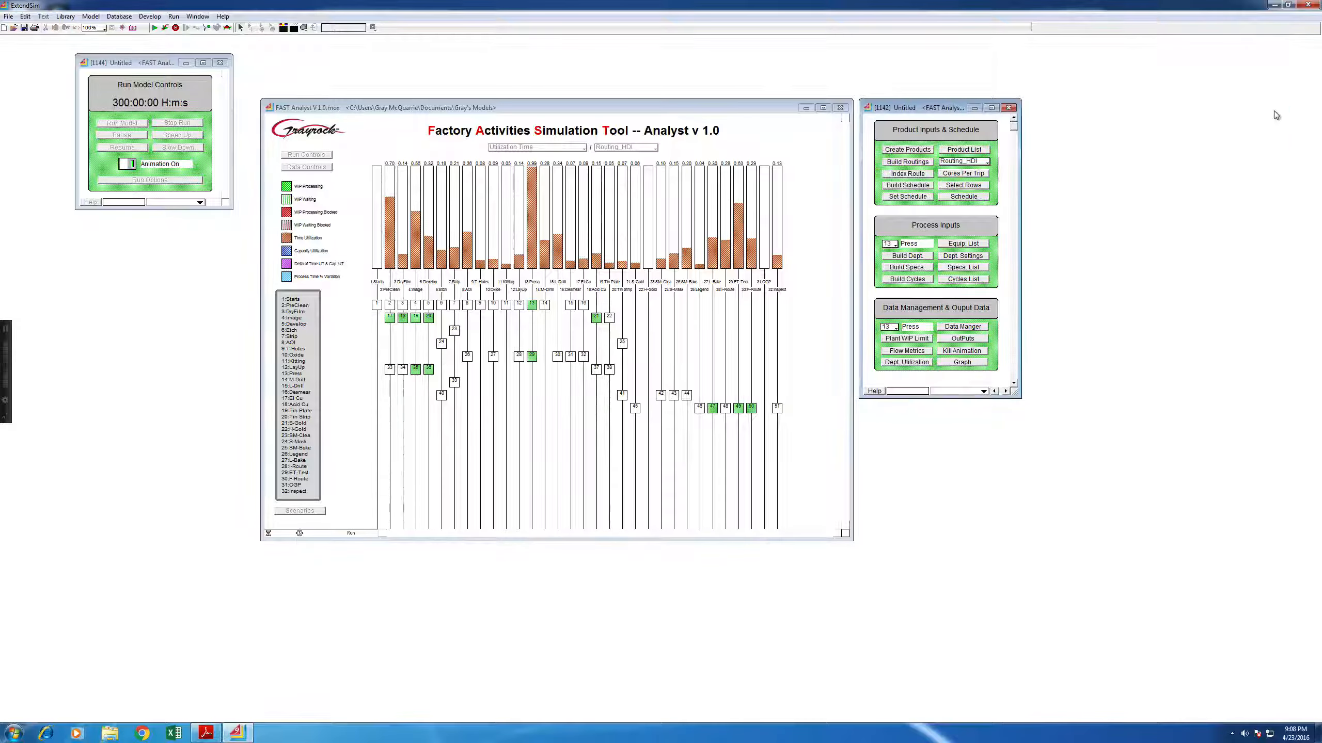
# - Mark Press #4 and Press #5 as used in the Press department settings, and run the model
pyautogui.click(947, 256)
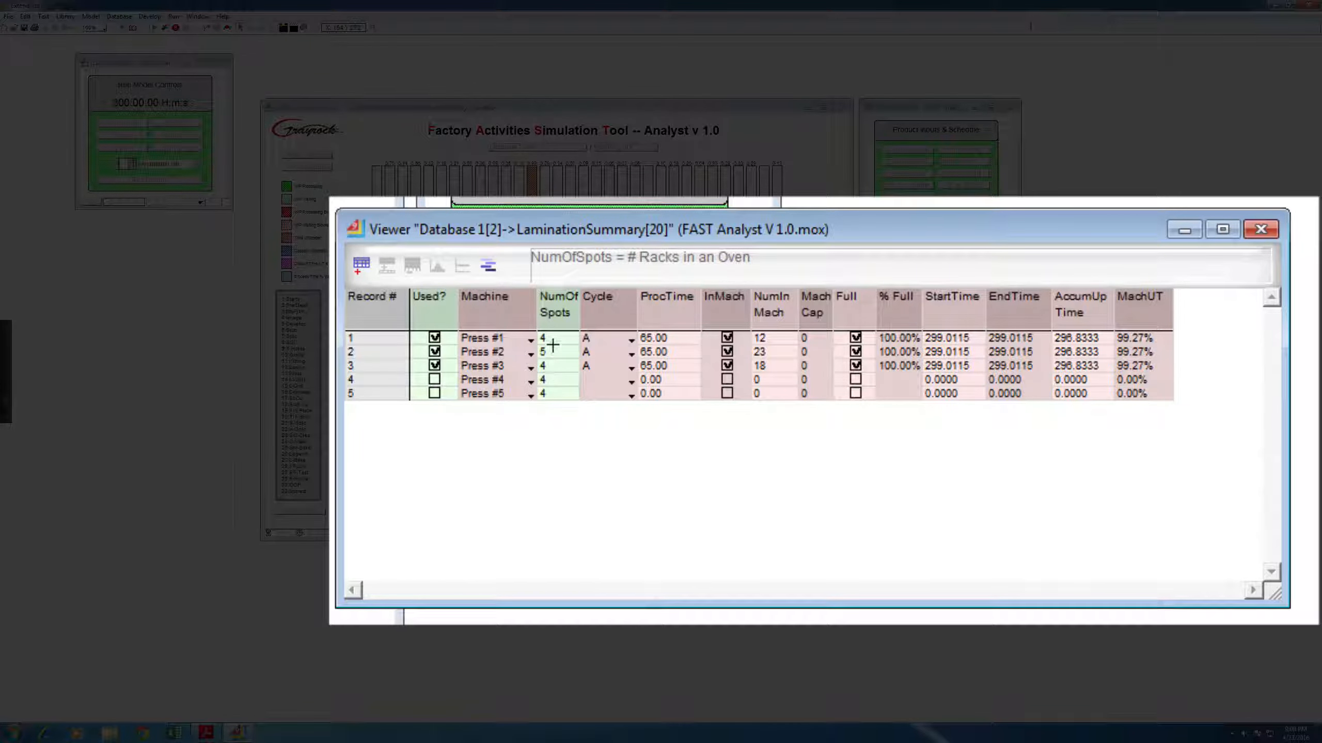
pyautogui.click(1261, 229)
pyautogui.click(962, 269)
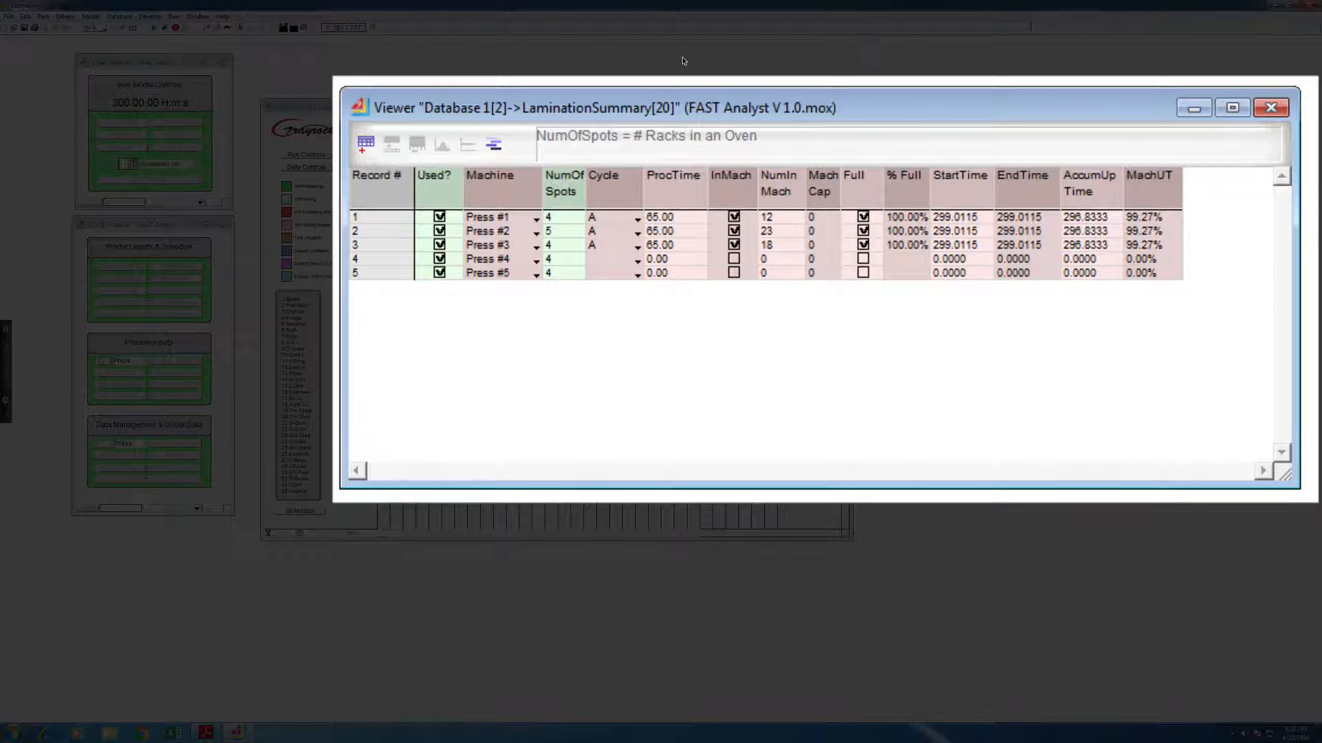
pyautogui.click(132, 122)
pyautogui.click(132, 122)
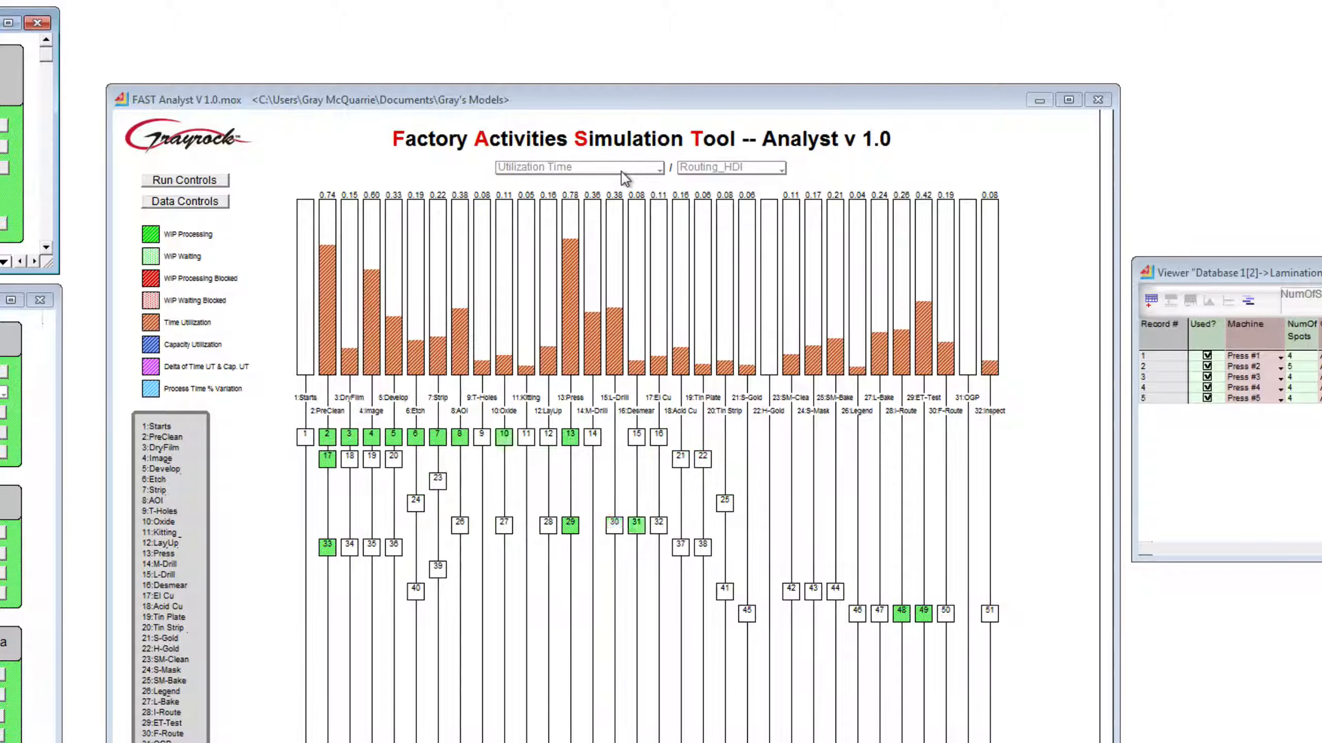
# - Set the department chart to WIP Levels in Pieces while the model runs
pyautogui.click(622, 172)
pyautogui.click(622, 173)
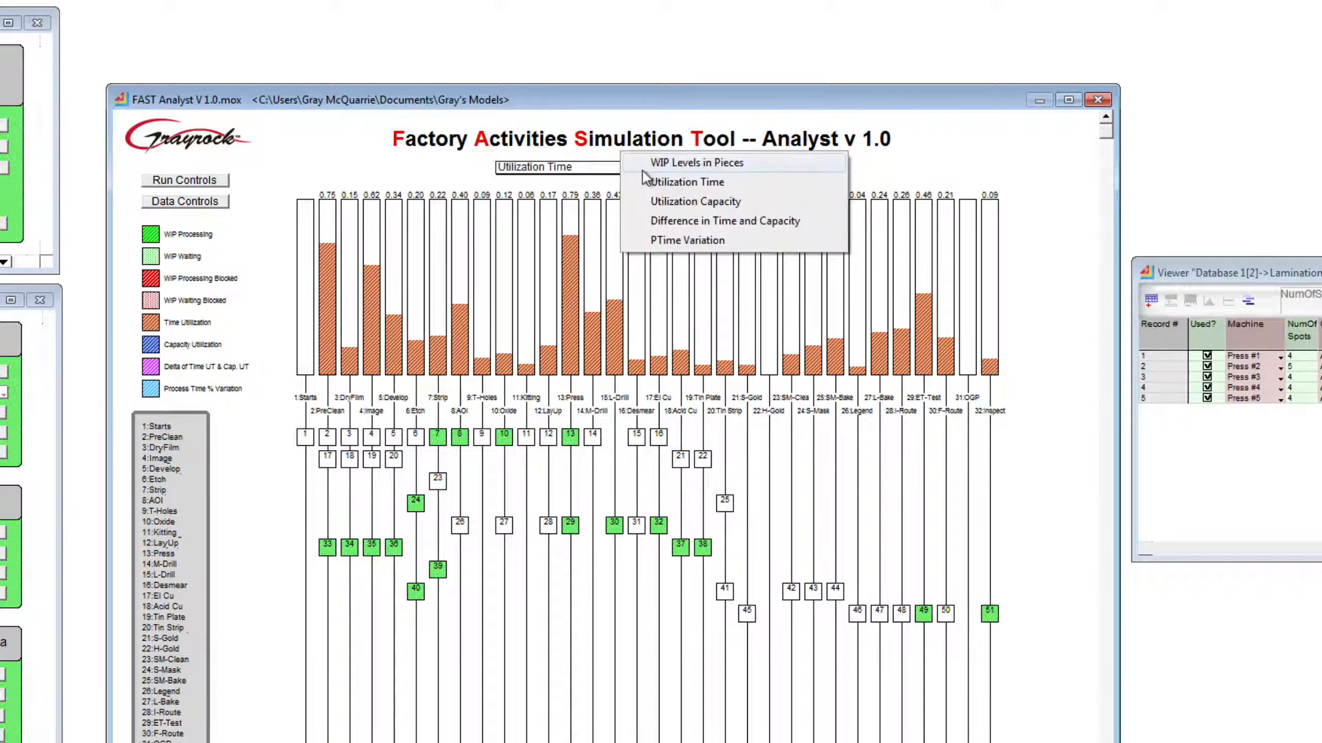
pyautogui.click(644, 169)
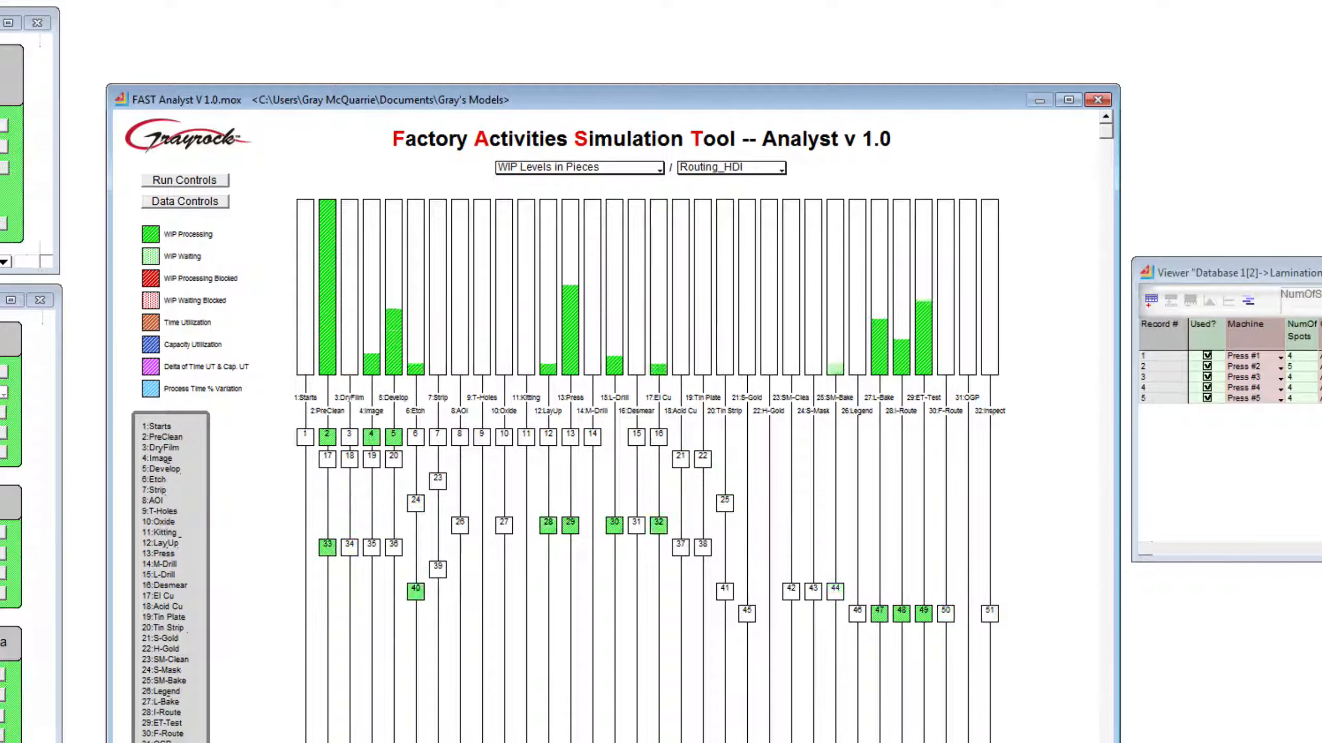
# - Open the throughput and cycle time graph and the Press department utilization window, and arrange both beside the department chart
pyautogui.click(8, 724)
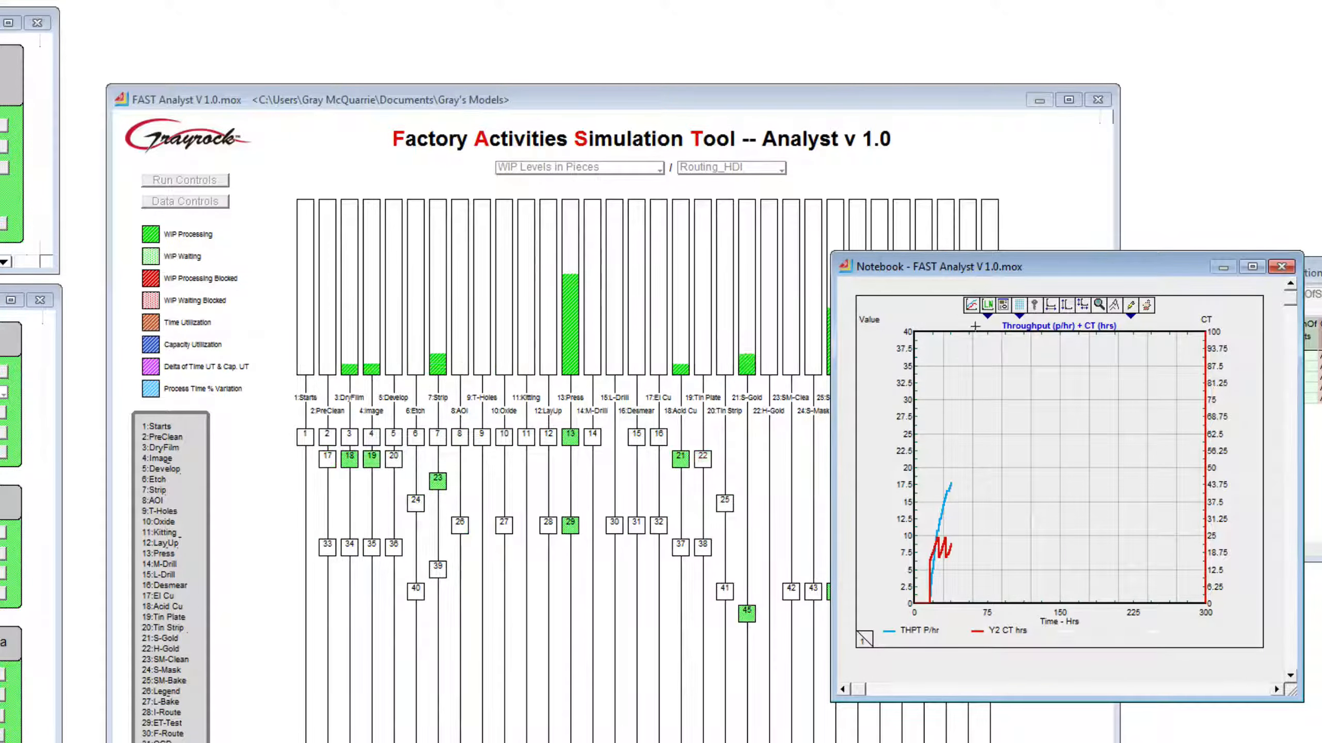
pyautogui.moveTo(981, 267); pyautogui.dragTo(1321, 583)
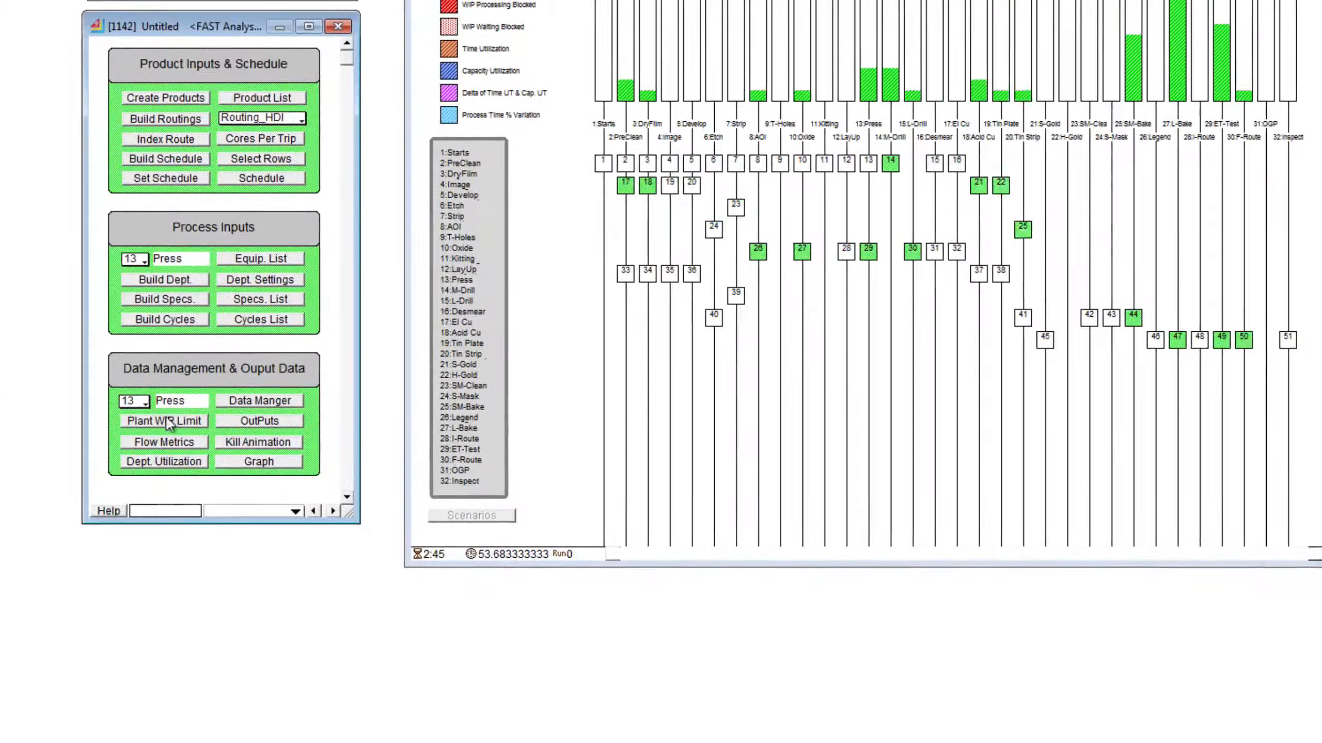
pyautogui.click(172, 461)
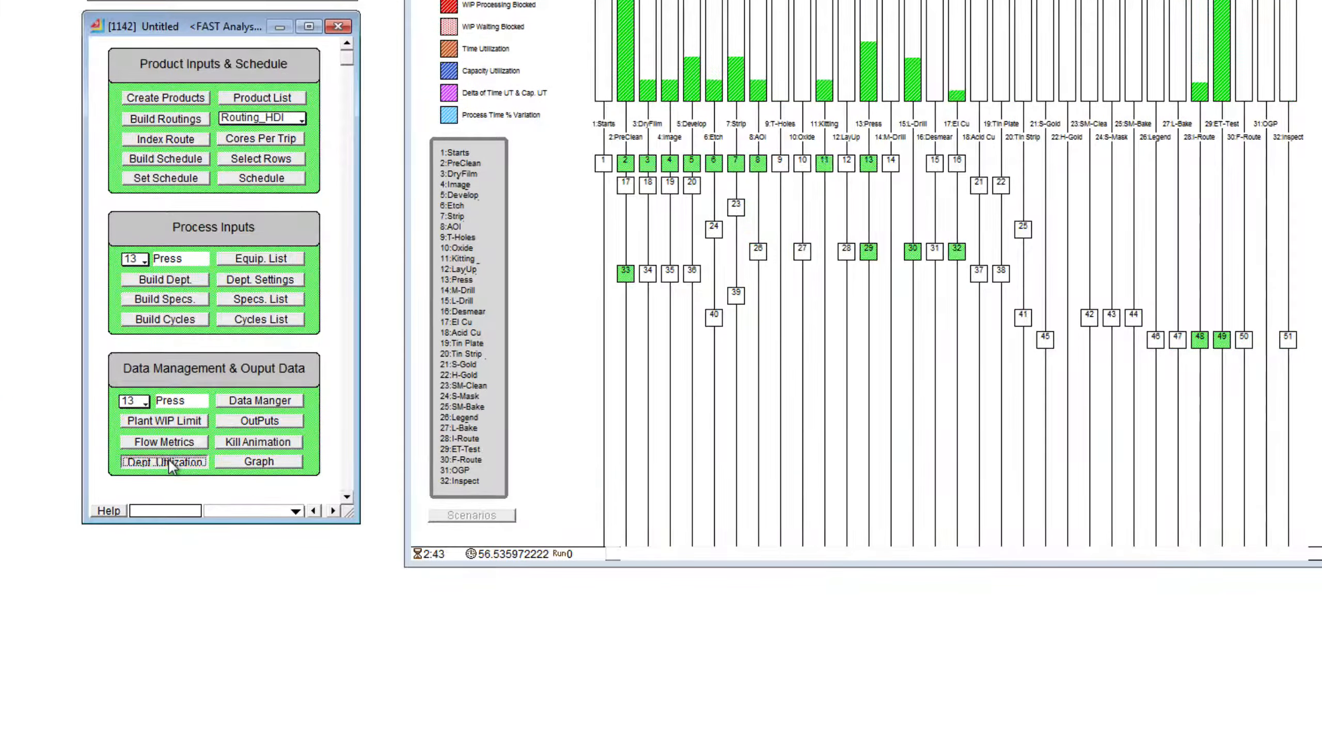
pyautogui.moveTo(783, 463); pyautogui.dragTo(947, 334)
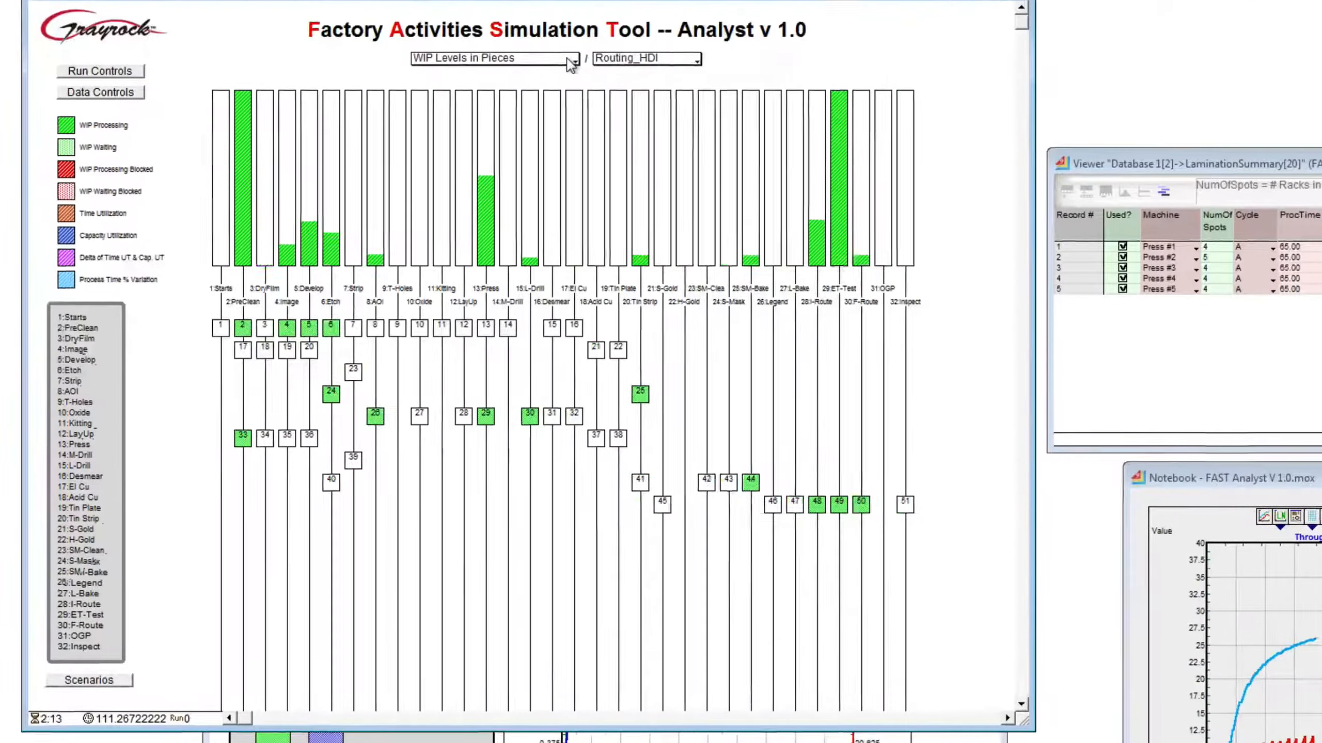
# - Check Utilization Time for all departments and return the chart to WIP Levels in Pieces
pyautogui.click(568, 58)
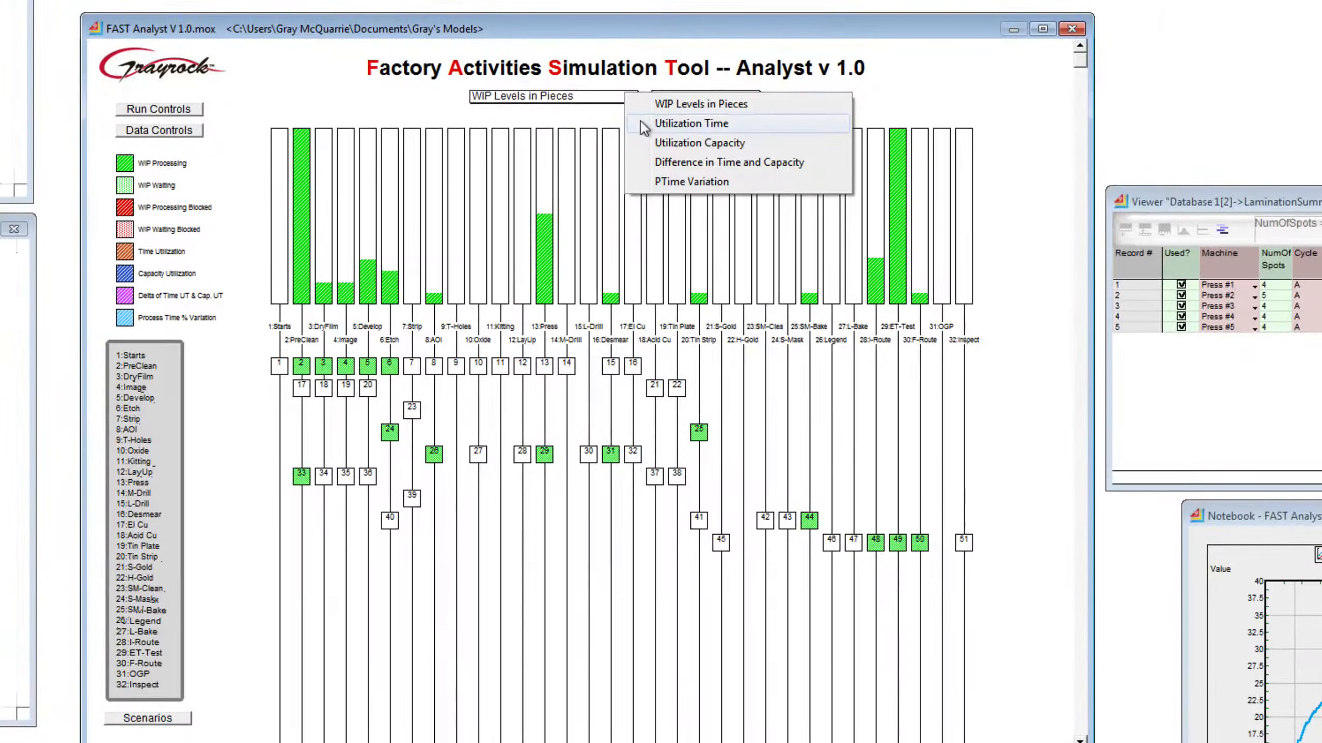
pyautogui.click(585, 88)
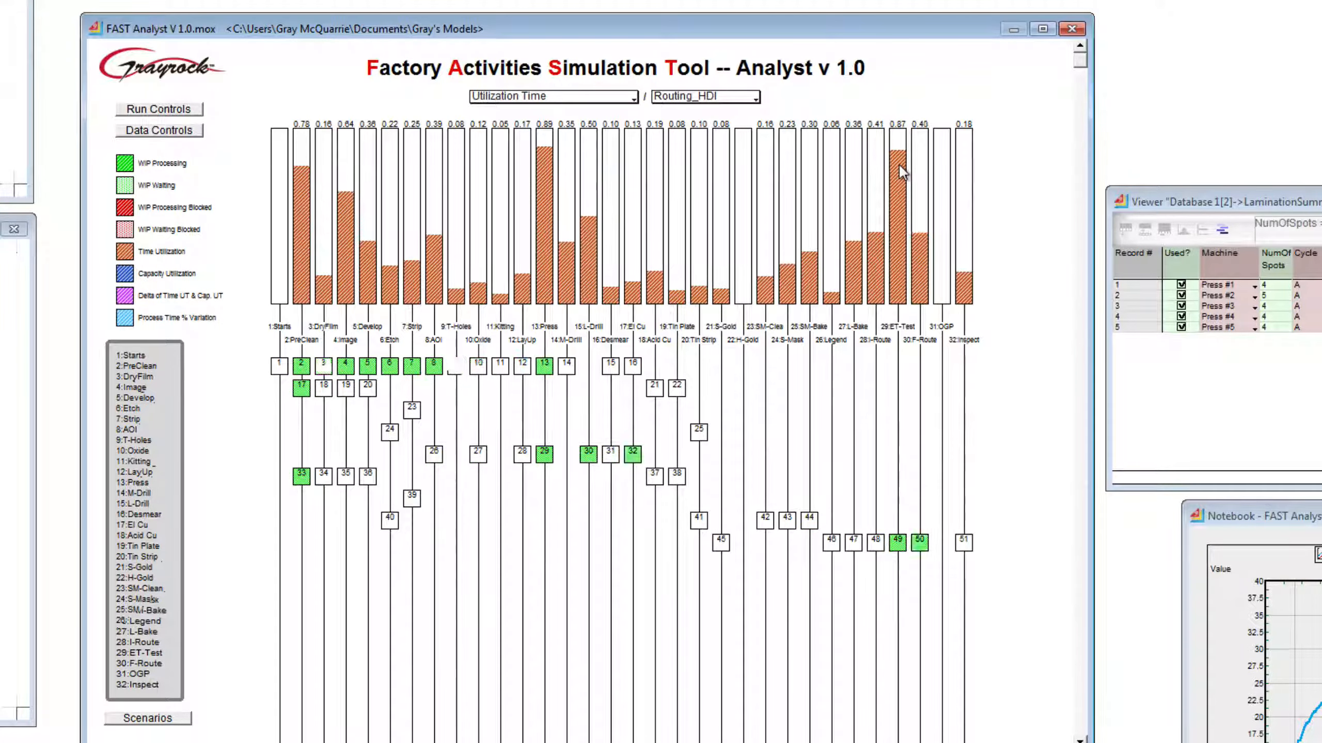
pyautogui.click(613, 98)
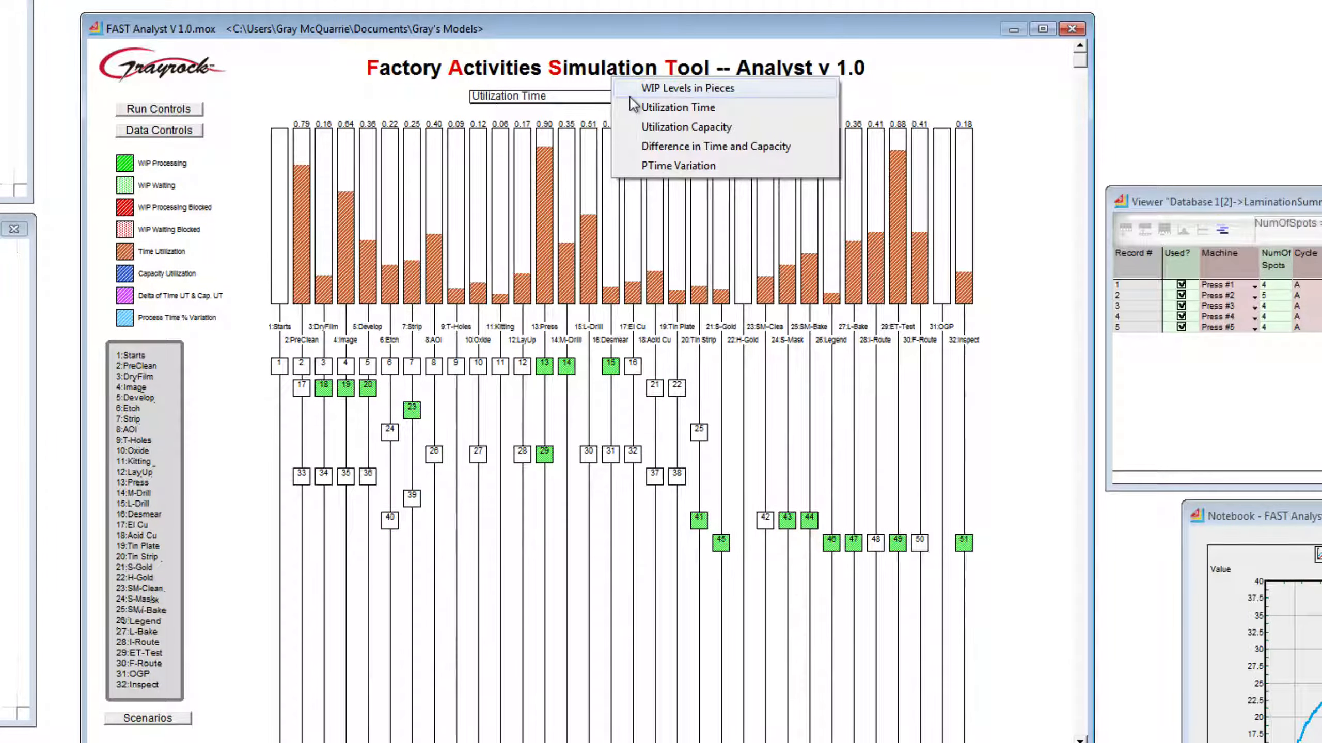
pyautogui.click(635, 93)
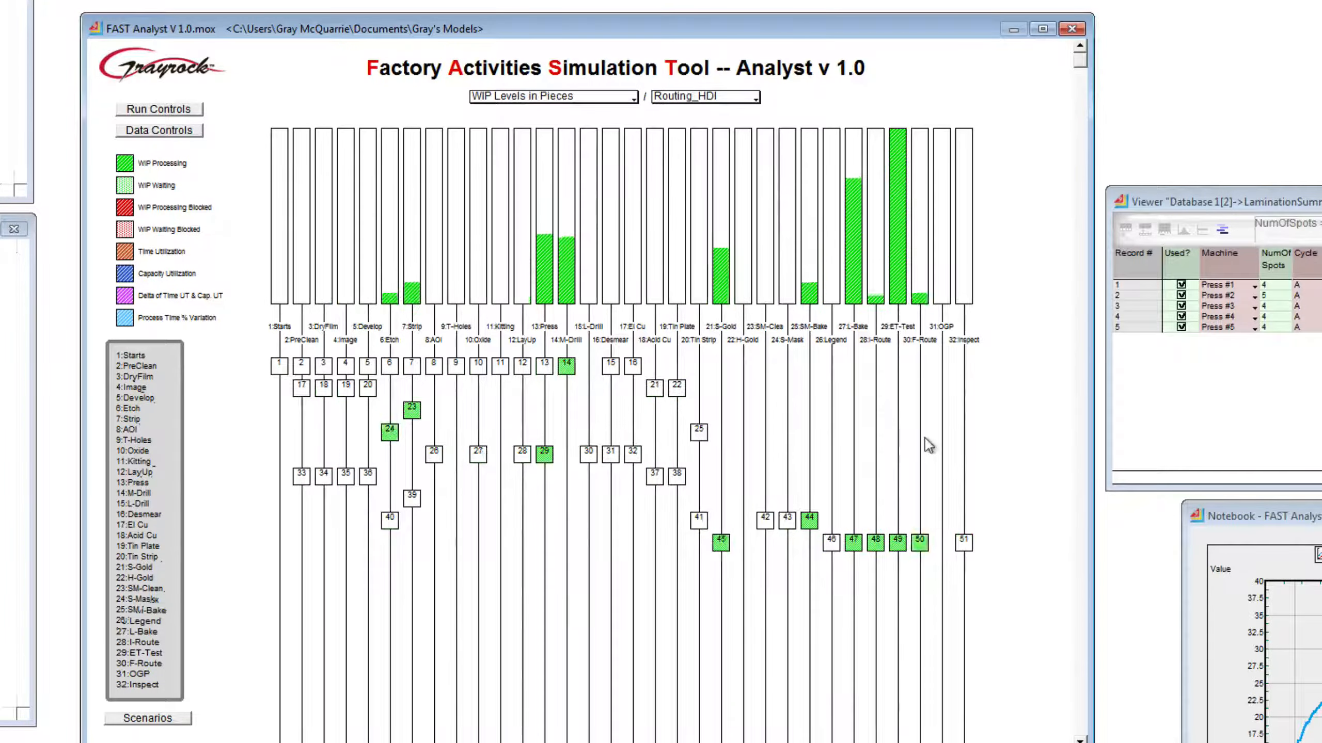
# - Review the Press Work Center utilization plot and close its window
pyautogui.doubleClick(132, 483)
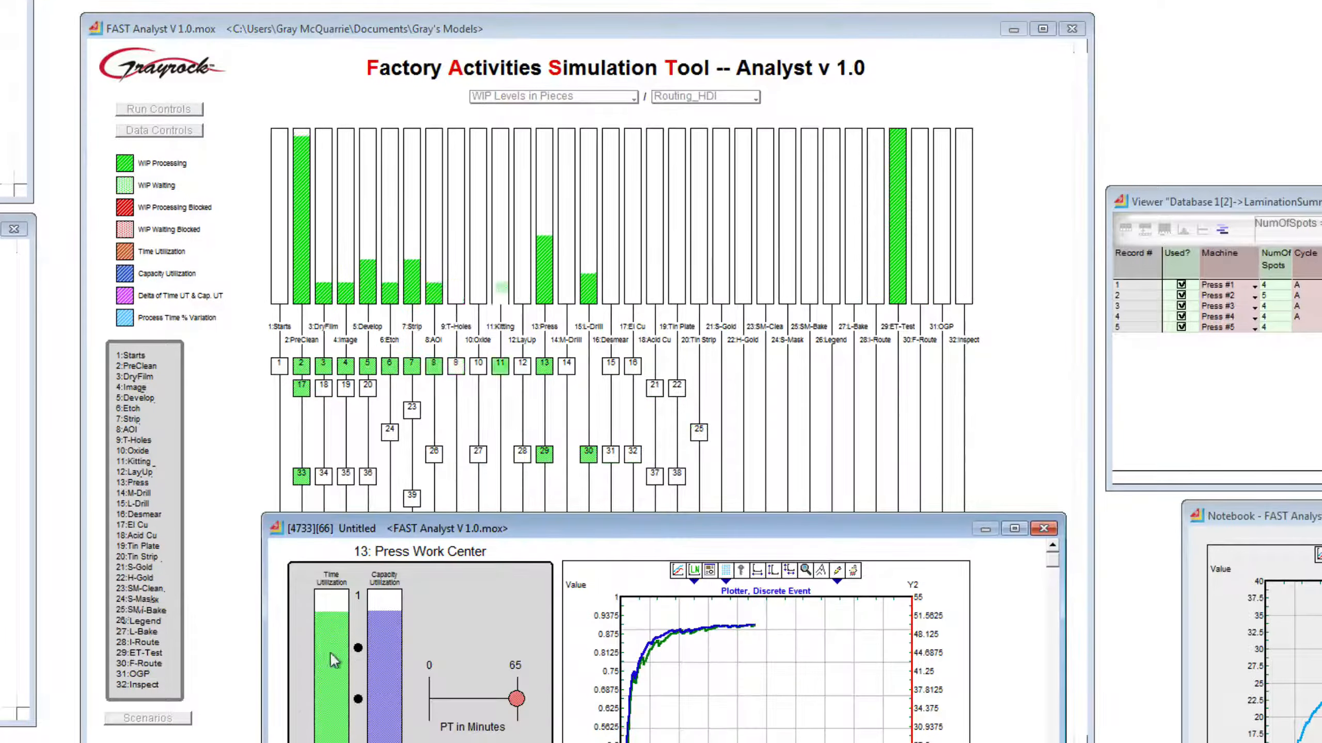
pyautogui.click(1043, 530)
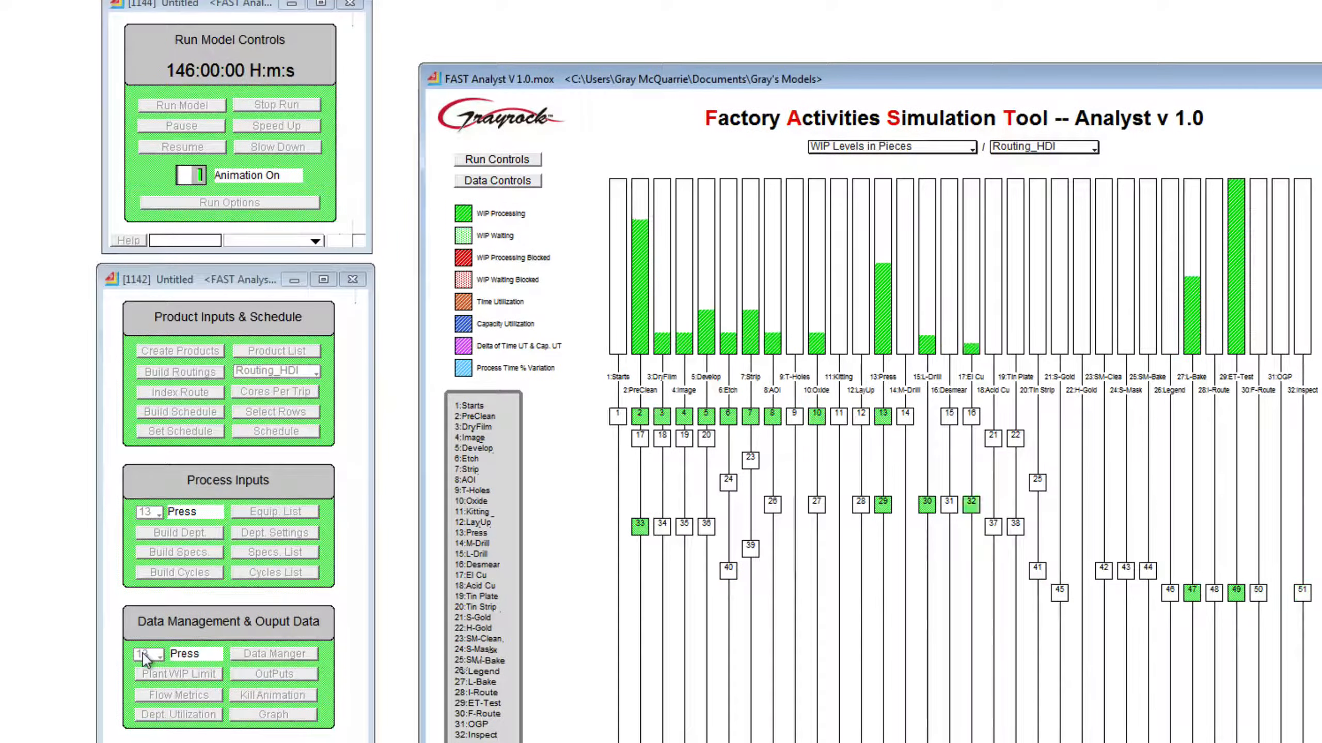
# - Review the time and capacity utilization plot of department 29, ET-Test, and close its window
pyautogui.click(146, 657)
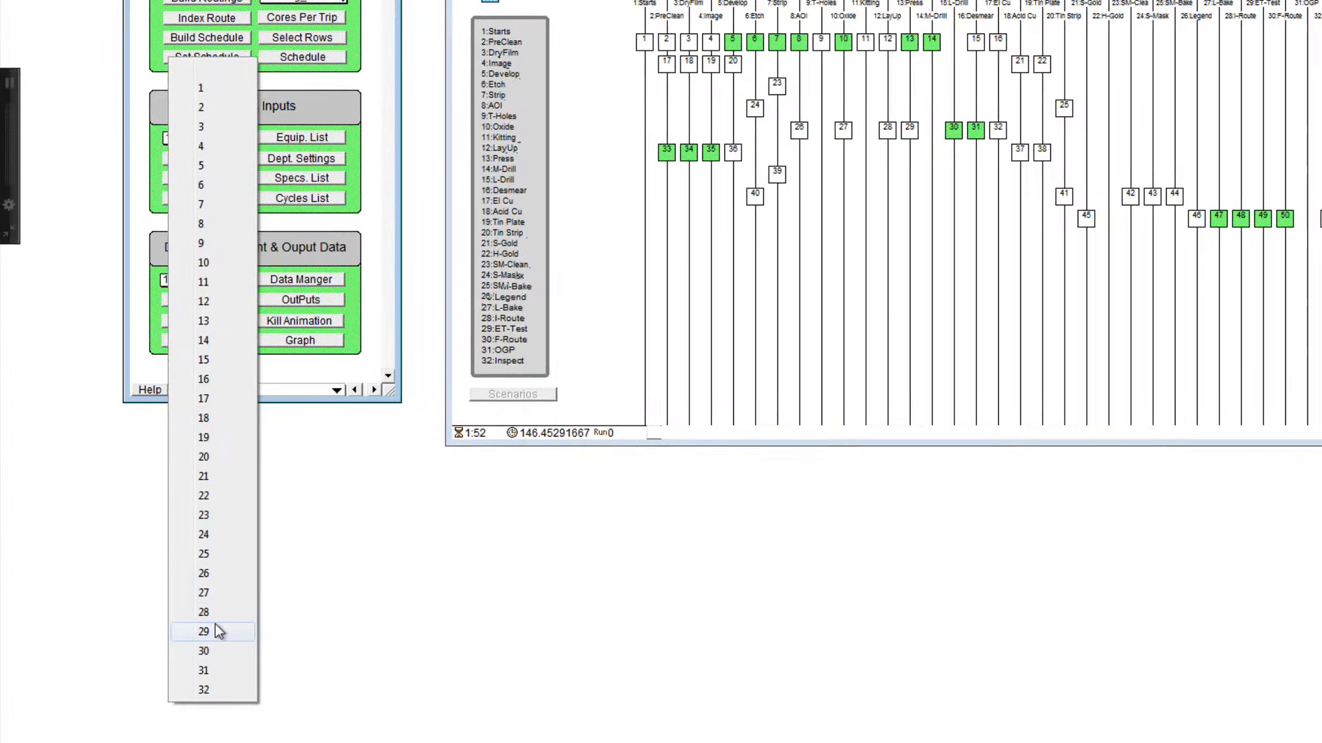
pyautogui.click(215, 630)
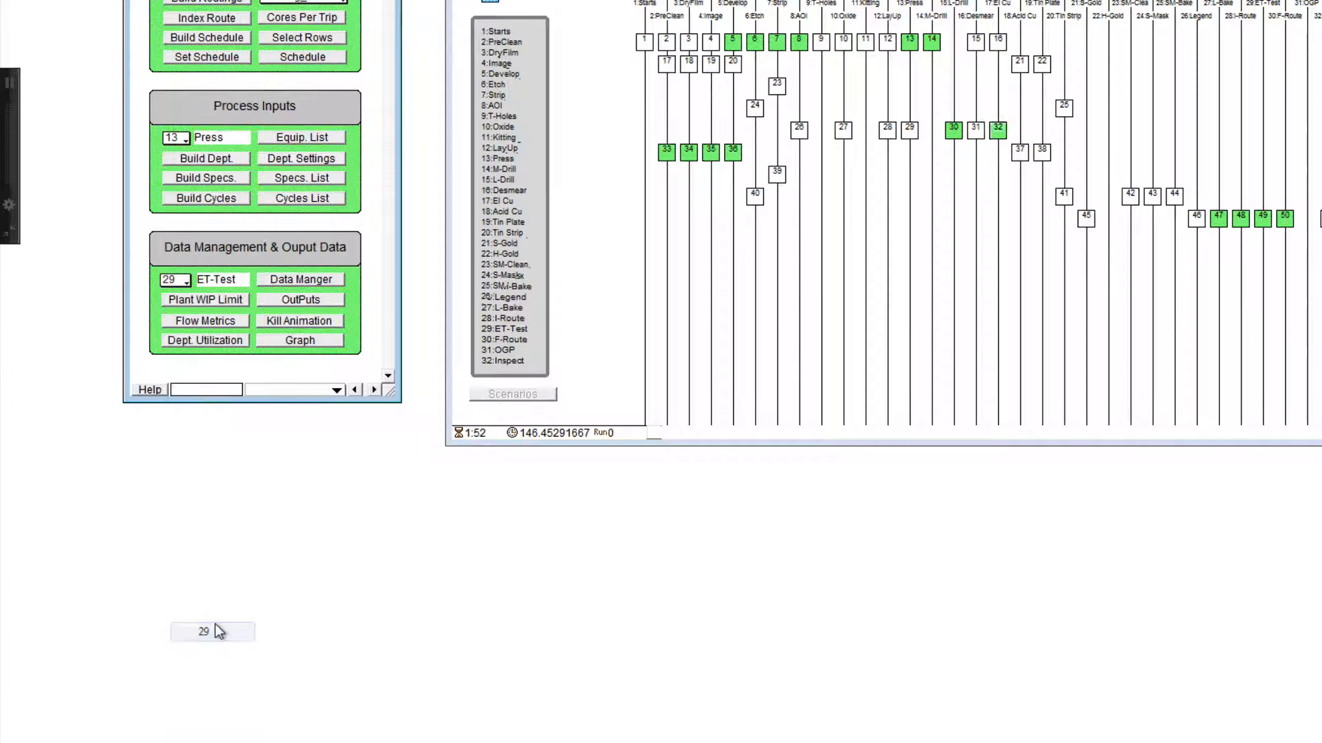
pyautogui.click(211, 338)
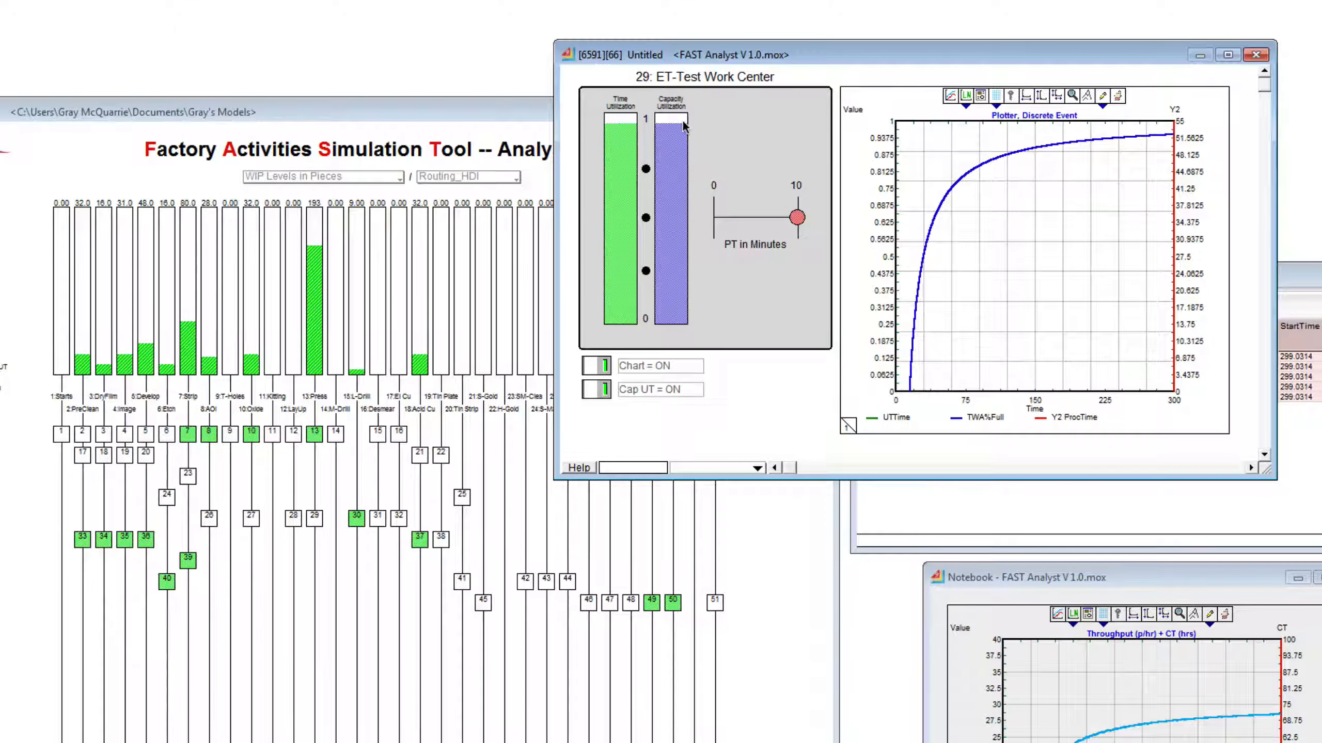
pyautogui.click(1255, 55)
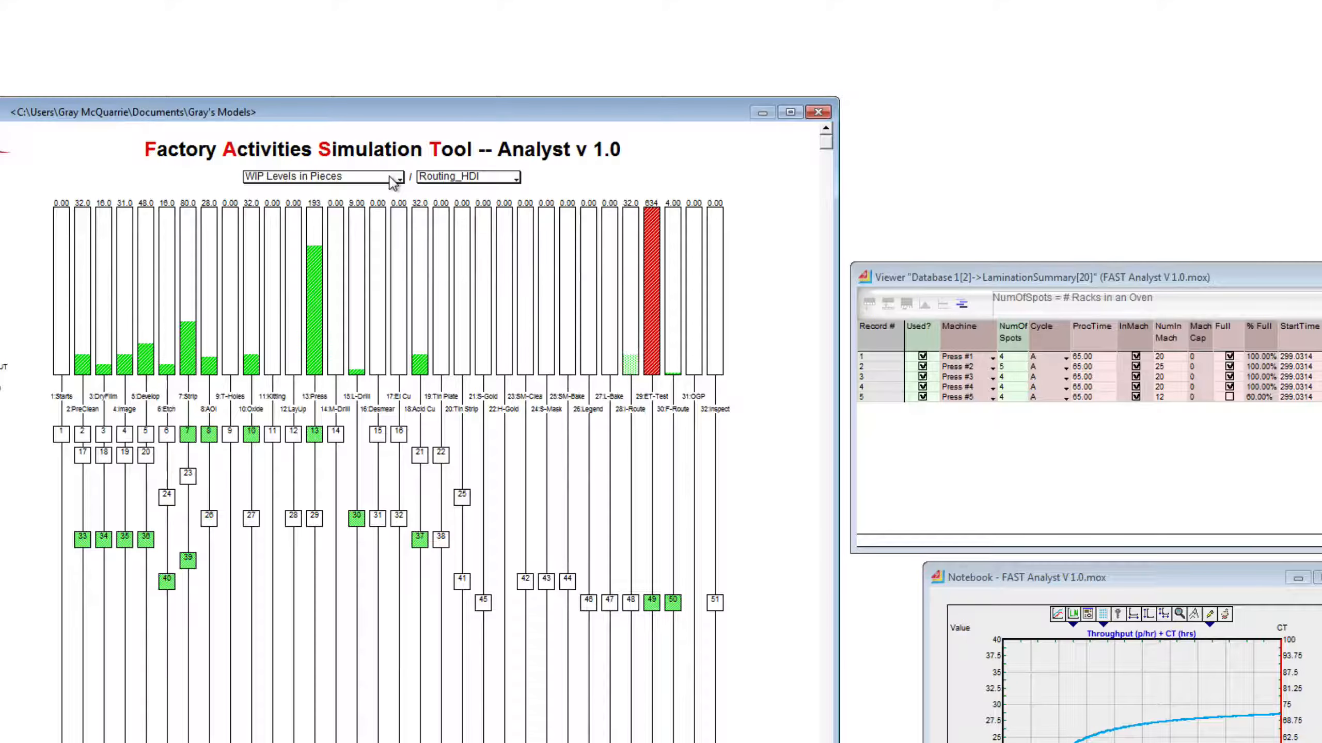
# - Set the department chart to Utilization Time and close the Schedule table viewer
pyautogui.click(391, 177)
pyautogui.click(398, 202)
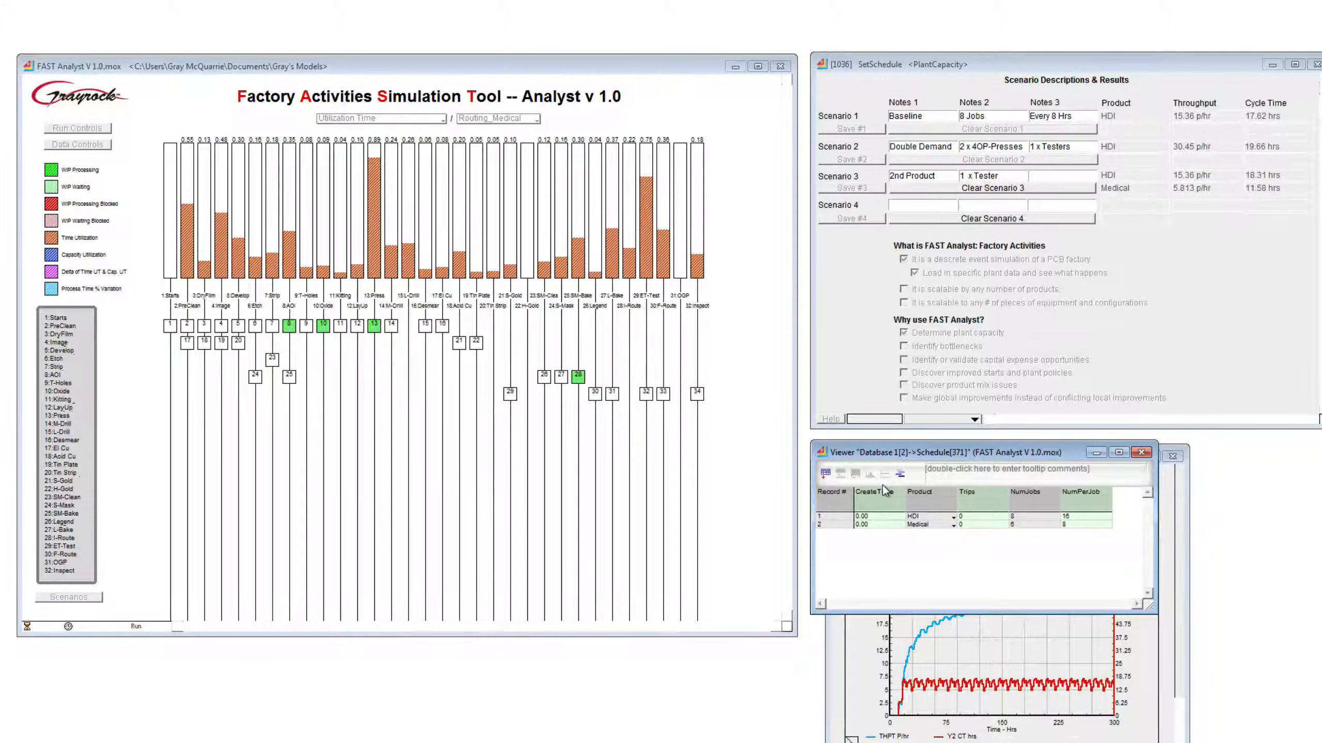
pyautogui.click(1141, 453)
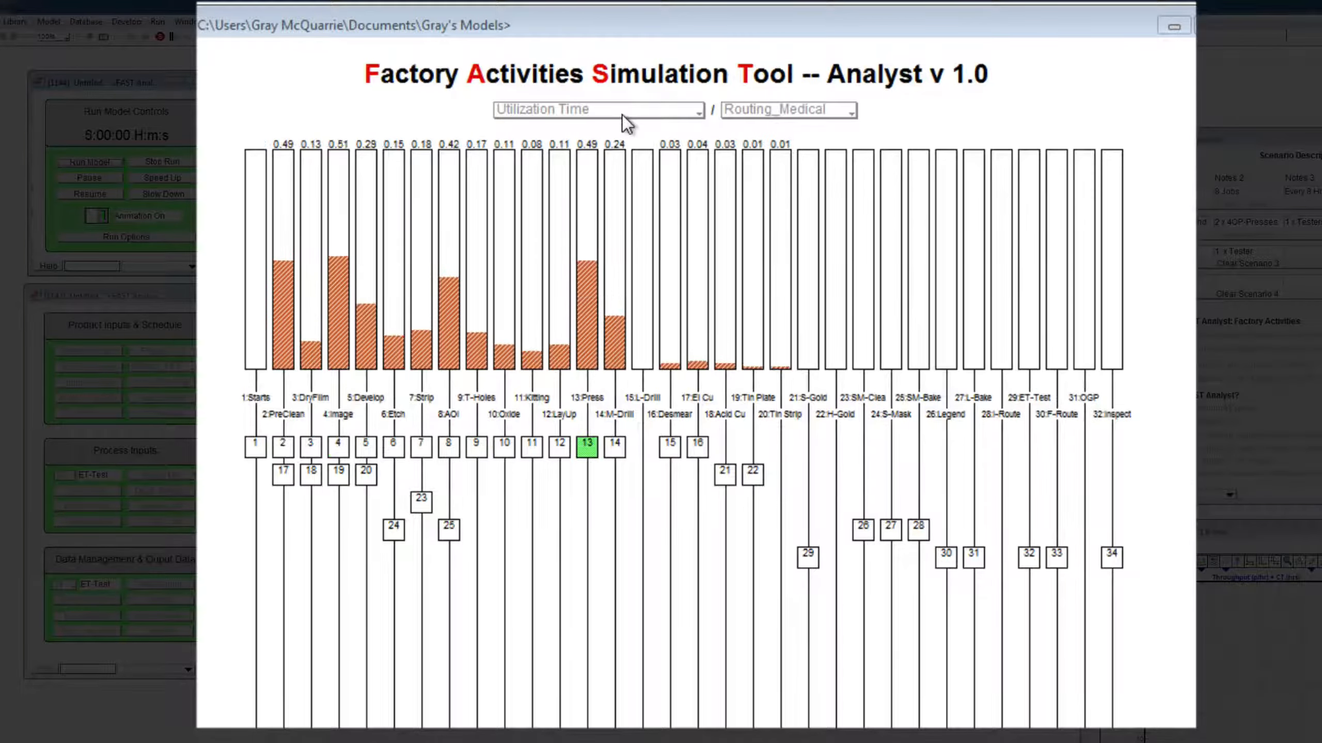
# - Set the department chart to WIP Levels in Pieces with Routing_Medical as the displayed routing
pyautogui.click(622, 115)
pyautogui.click(621, 115)
pyautogui.click(656, 111)
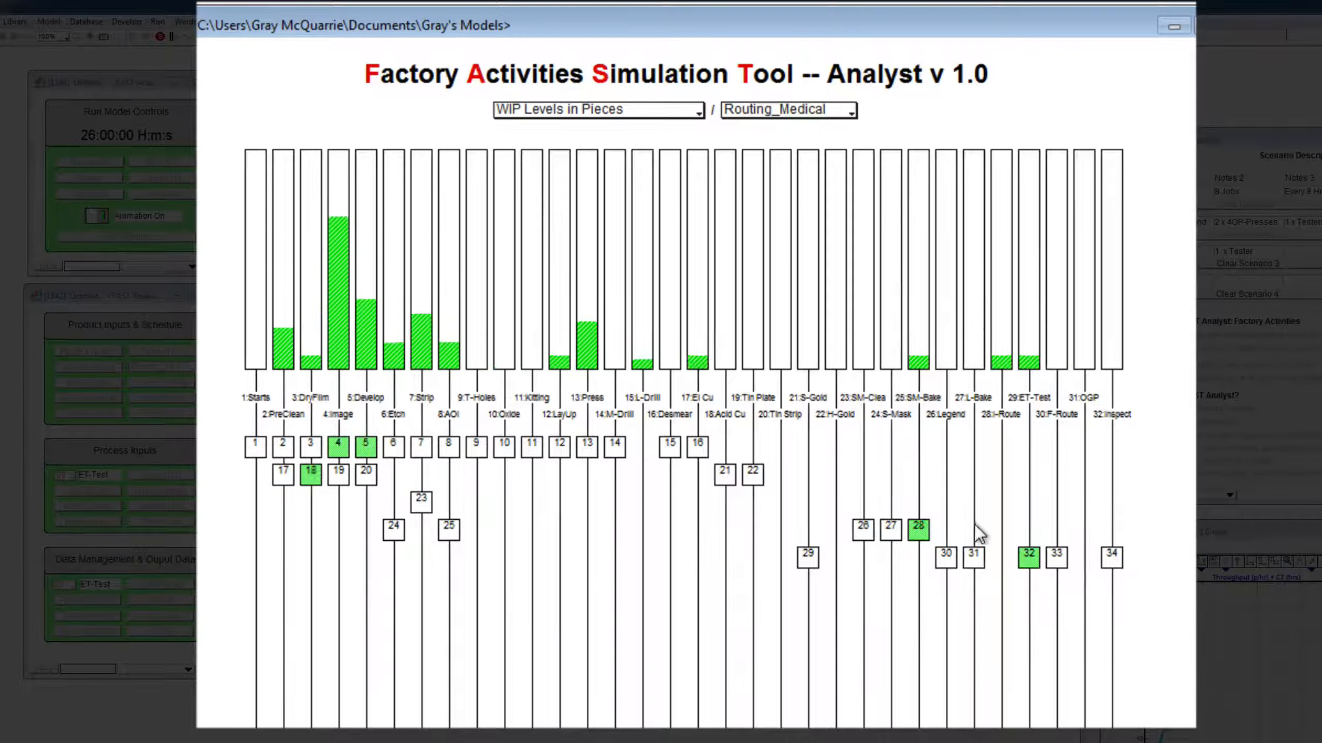
pyautogui.click(779, 110)
pyautogui.click(791, 124)
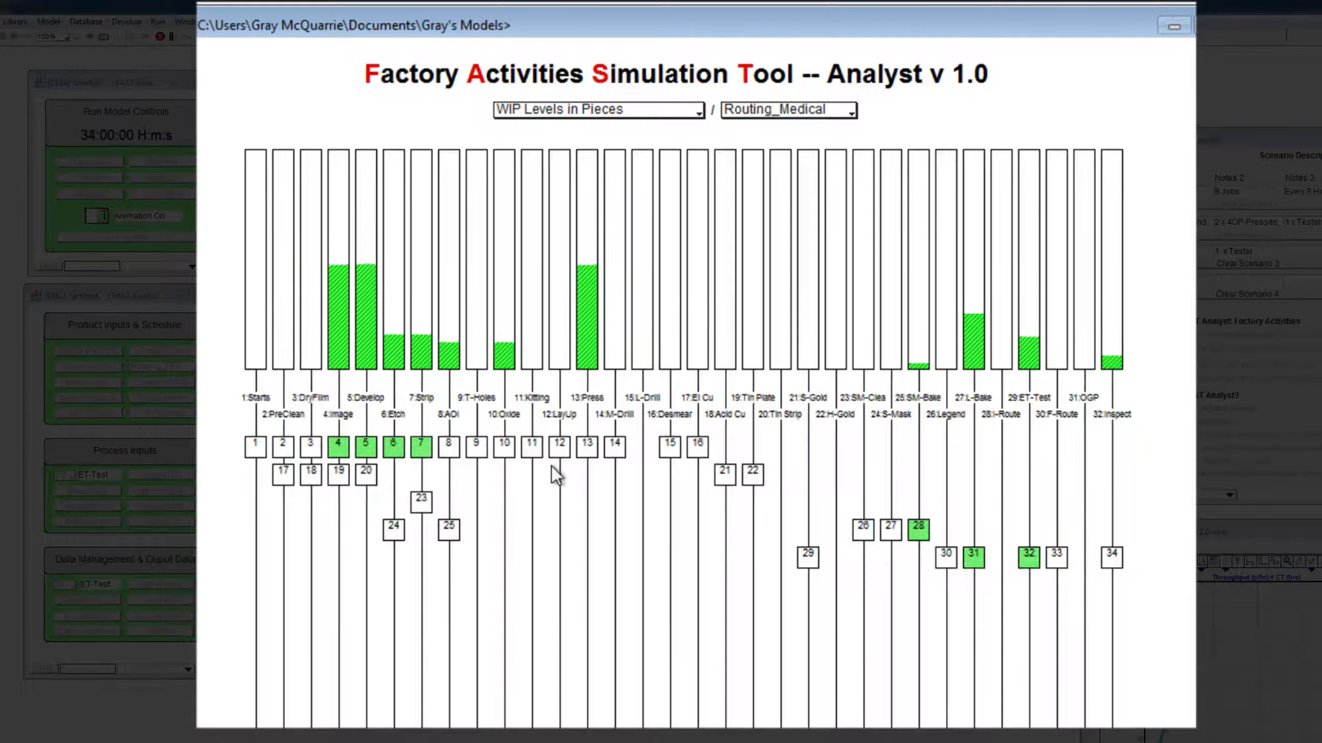
# - Pause the simulation run and switch the chart's displayed routing to Routing_HDI
pyautogui.click(80, 179)
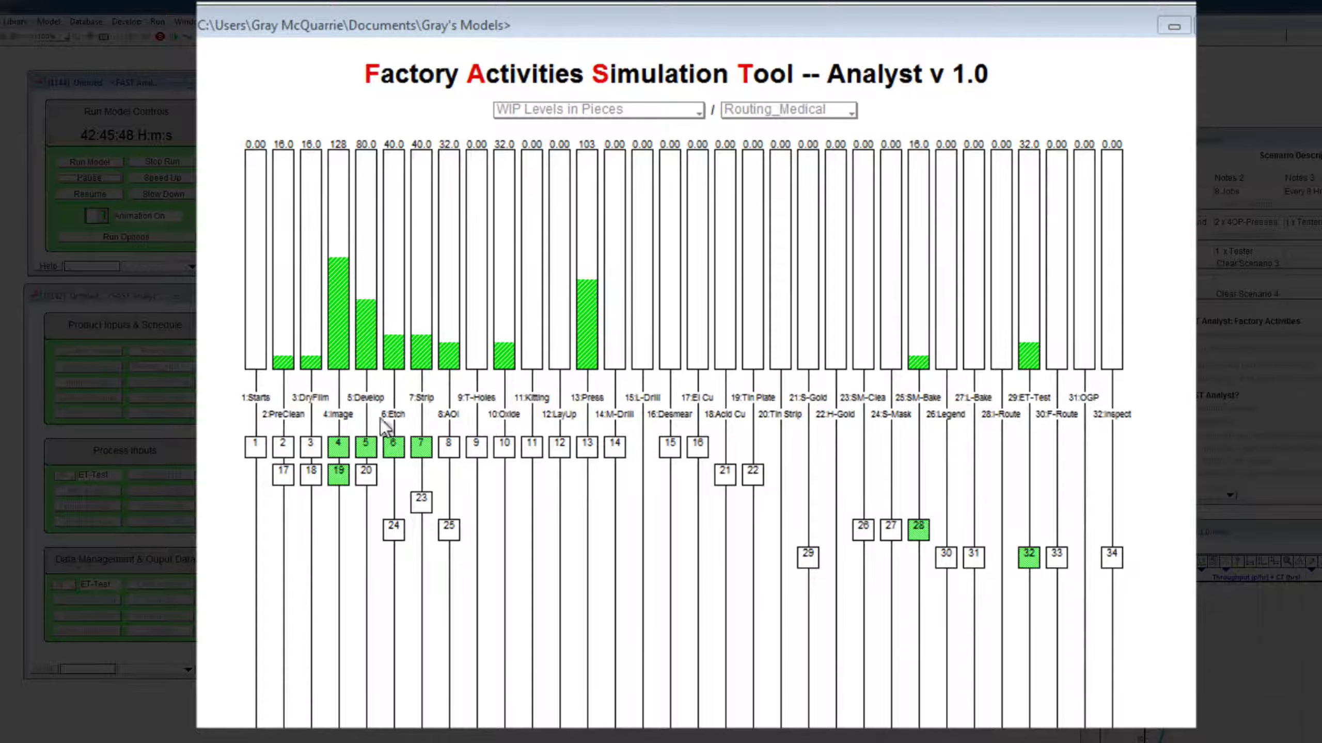
pyautogui.click(758, 107)
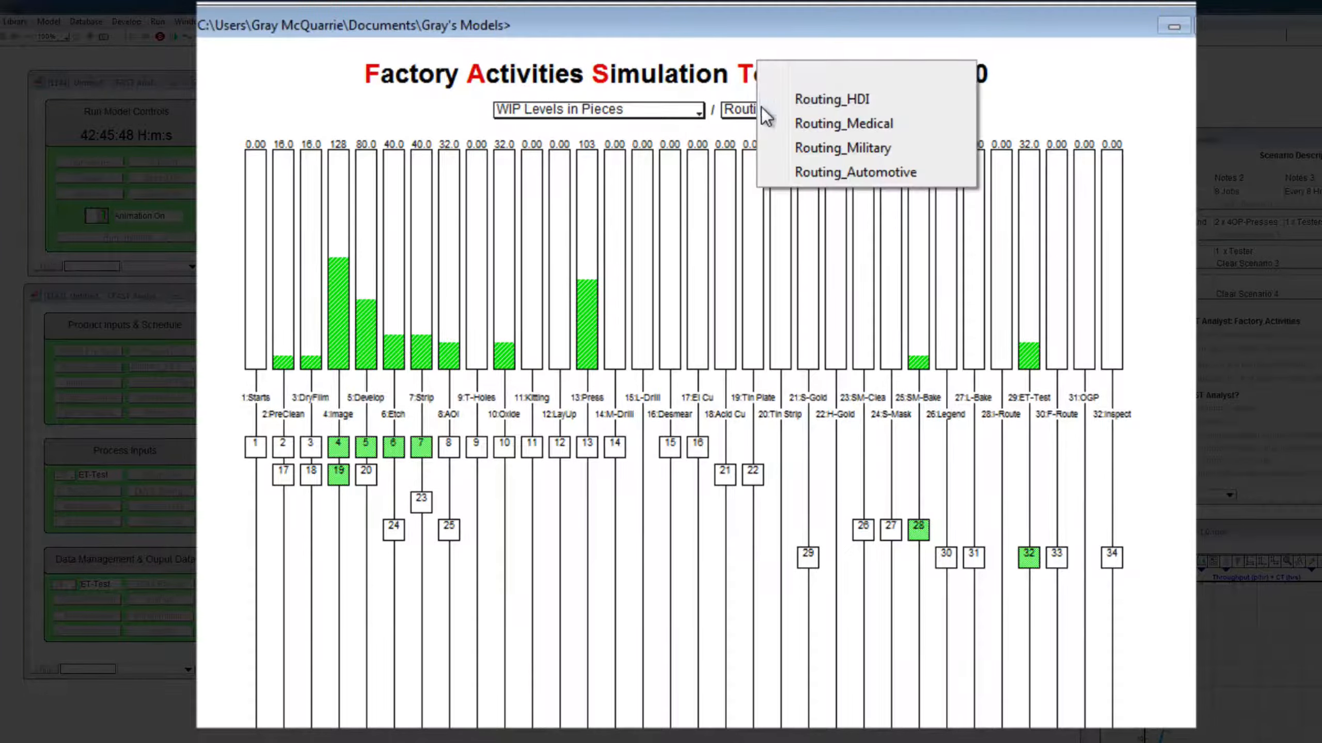
pyautogui.click(775, 103)
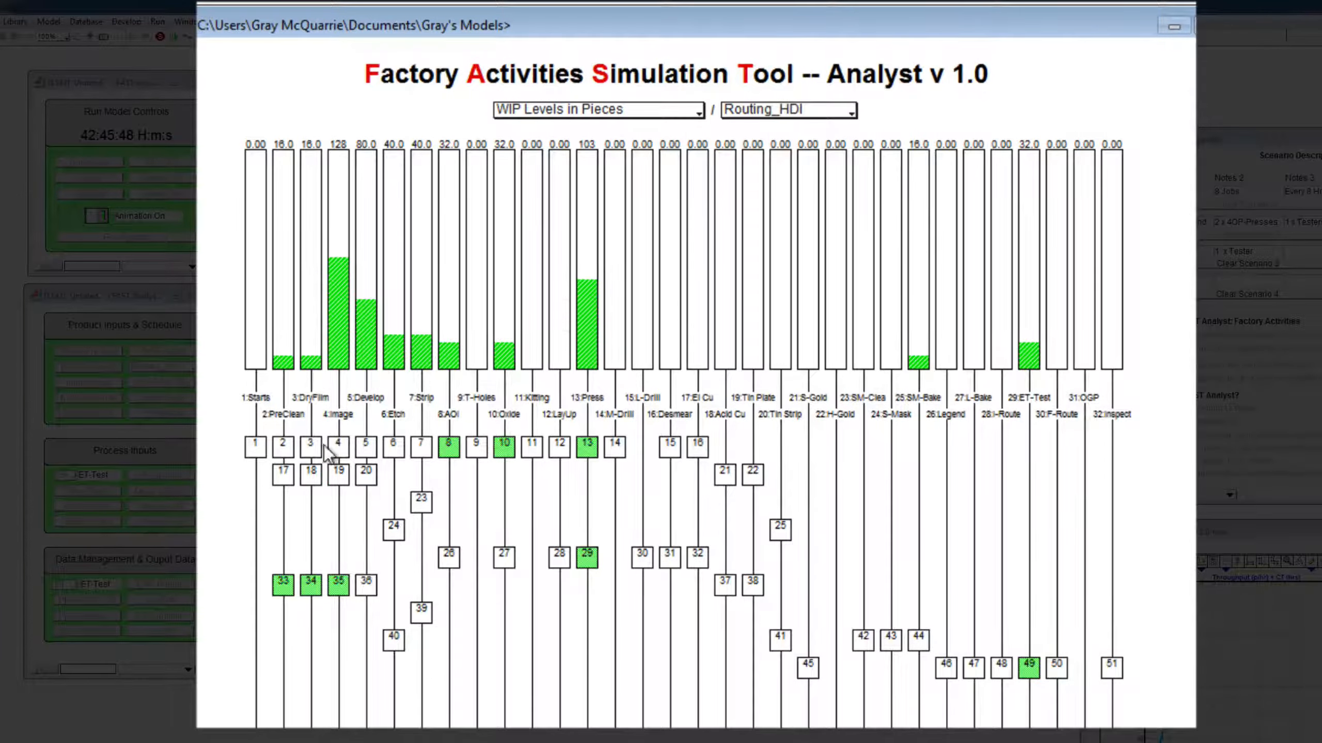